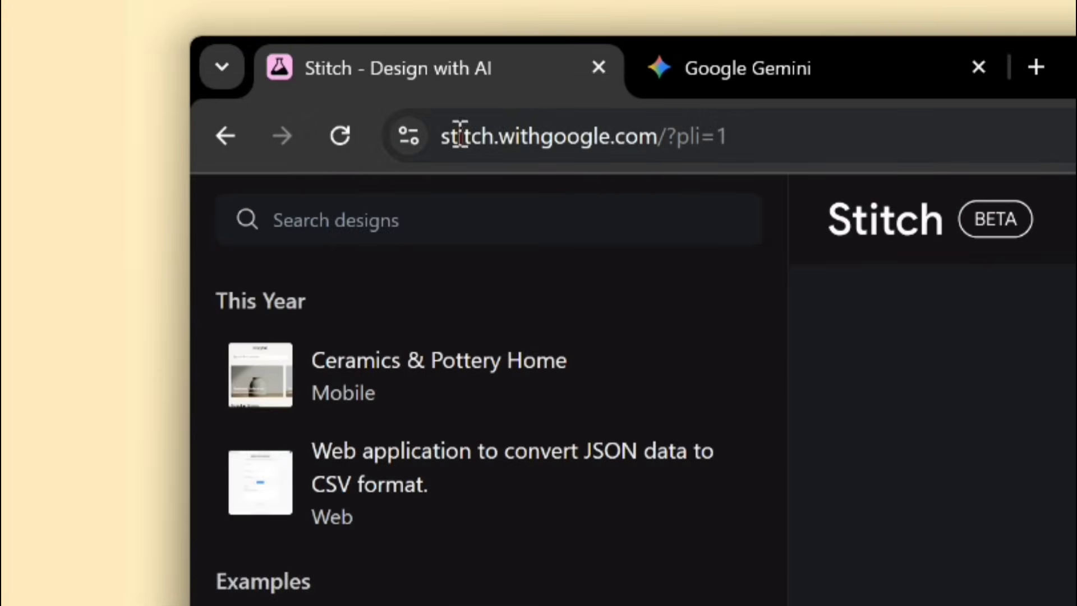
Step: Inspect the stitch.withgoogle.com address in the Stitch tab's address bar
left_click(186, 56)
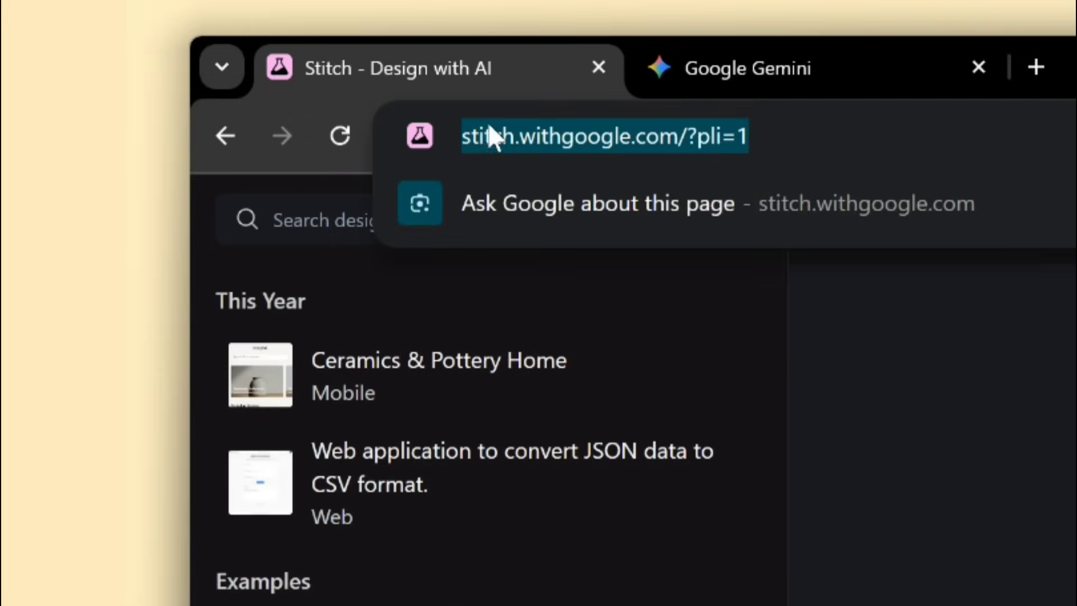
left_click(505, 136)
left_click_drag(534, 136, 755, 157)
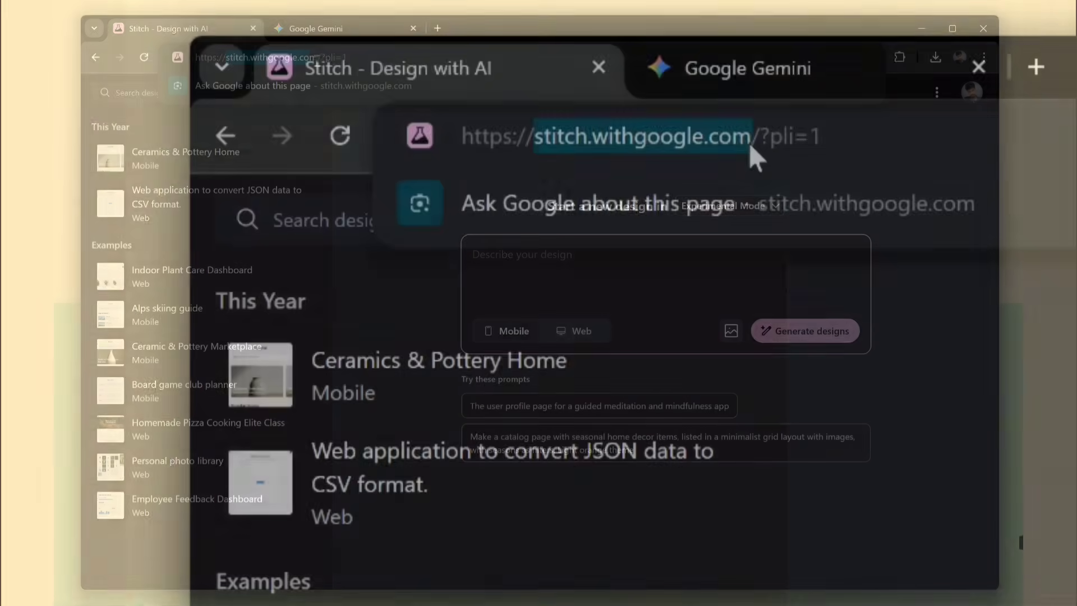
left_click(513, 334)
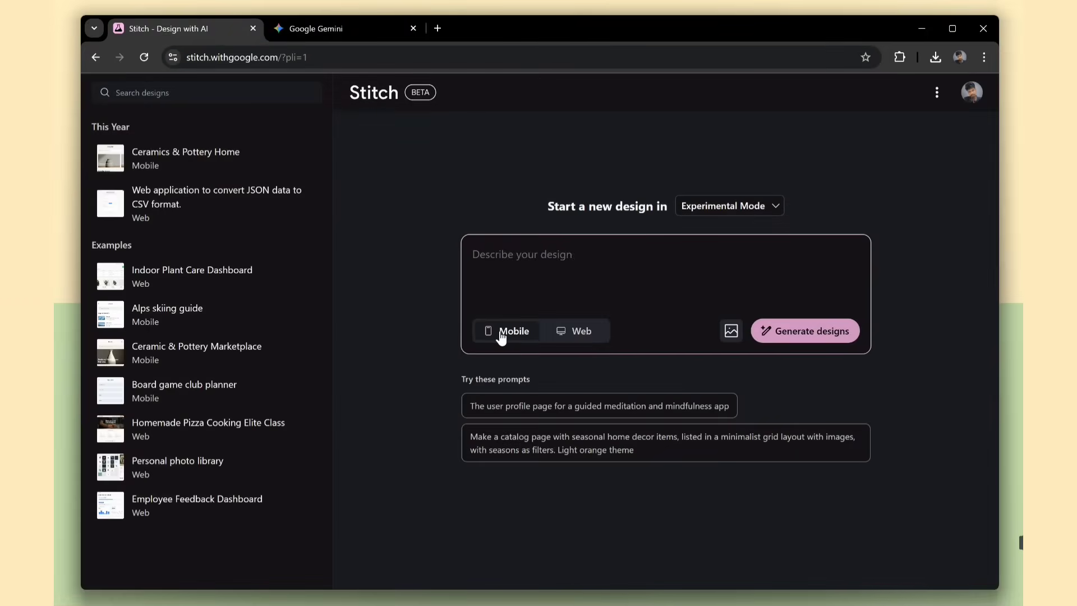
Step: Keep the new Stitch design on mobile layout in Experimental Mode
left_click(571, 337)
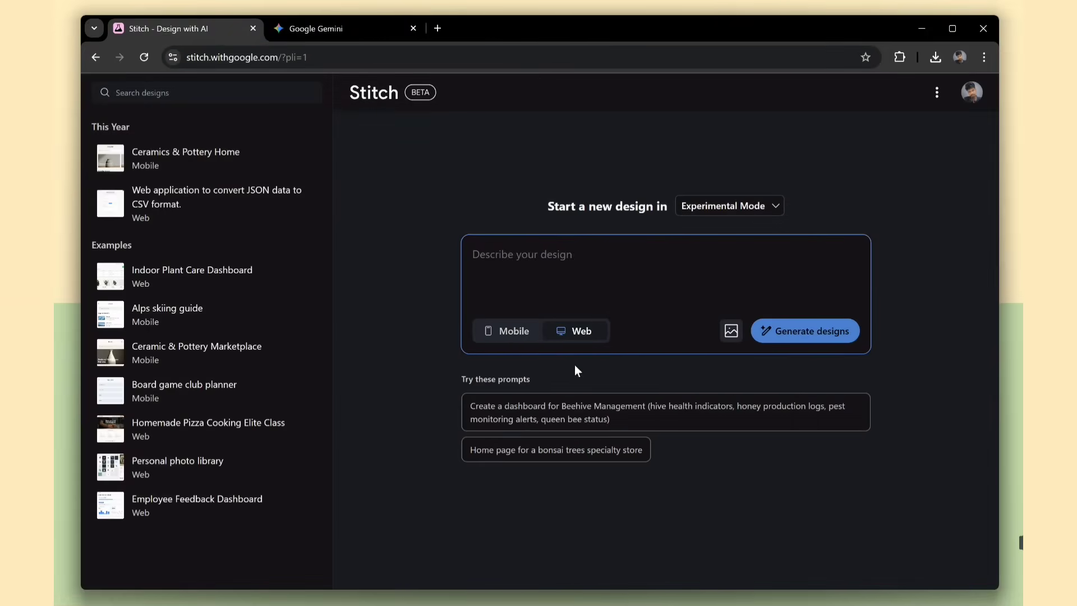
left_click(508, 333)
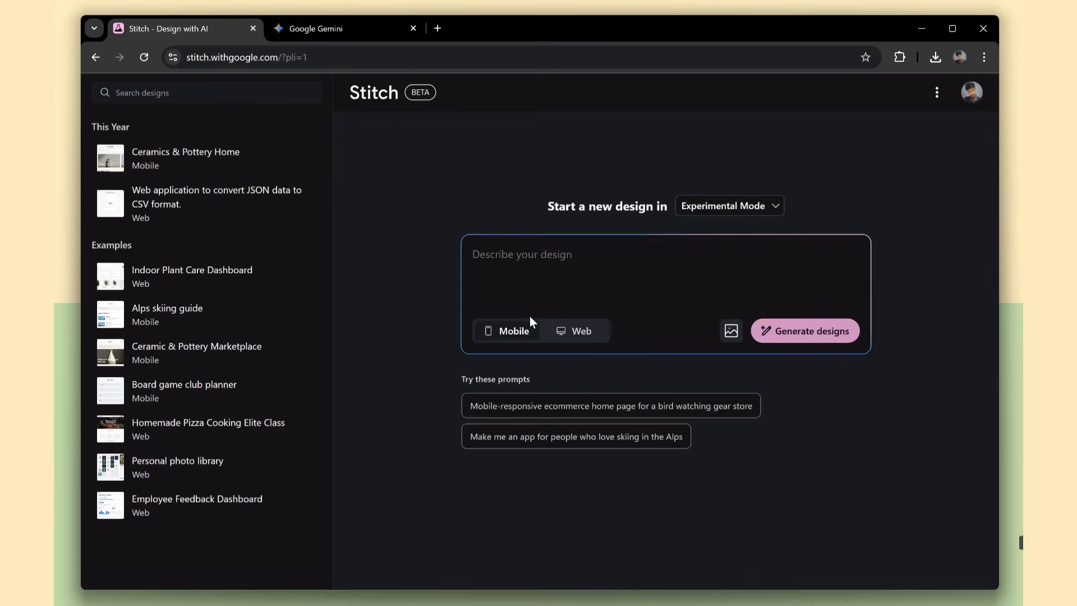
left_click(718, 215)
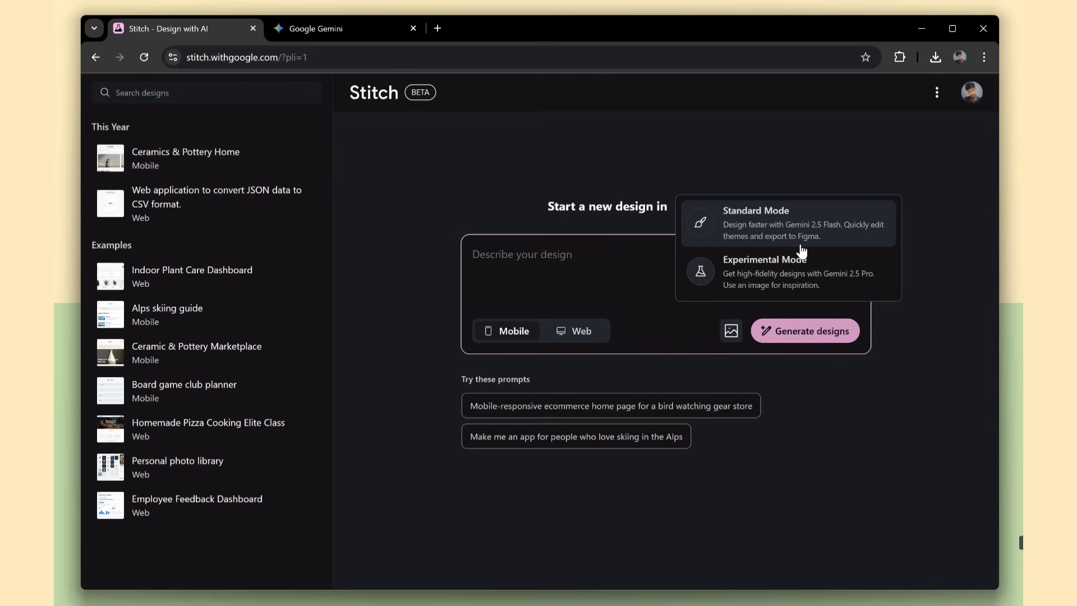
left_click(805, 288)
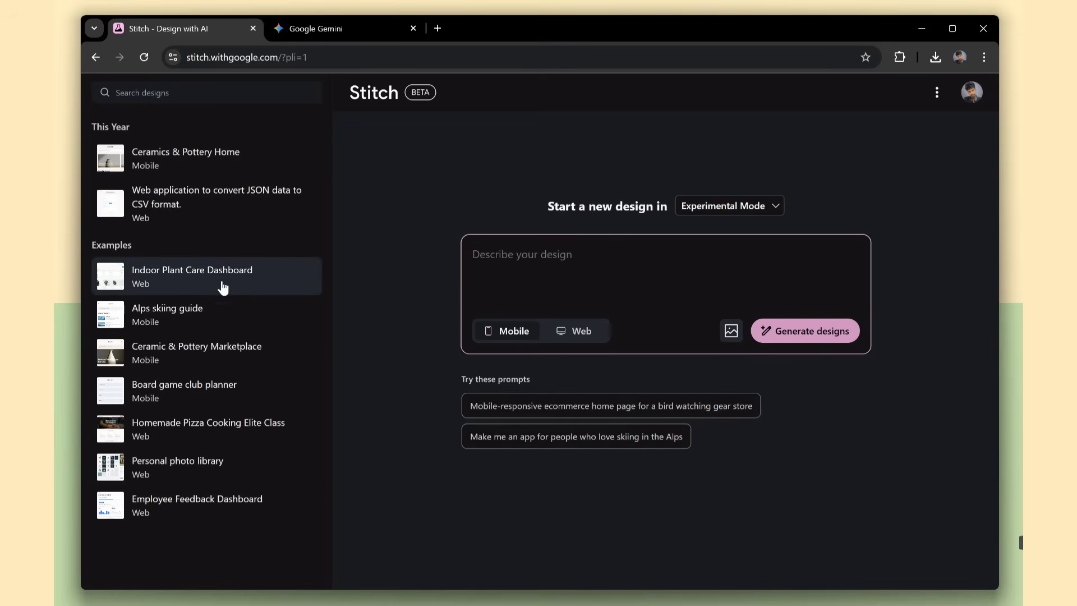
Step: Paste the gift-app screens and themes request into the Gemini prompt
left_click(309, 39)
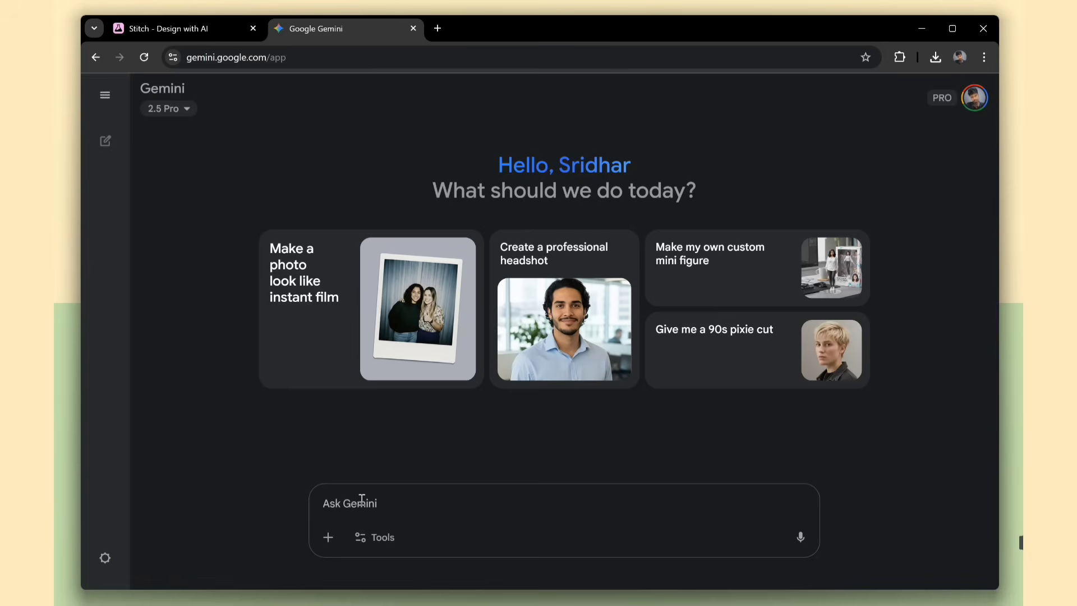
type("I want create mobile app design for AI gift suggestion. so give screens details and themes pattern")
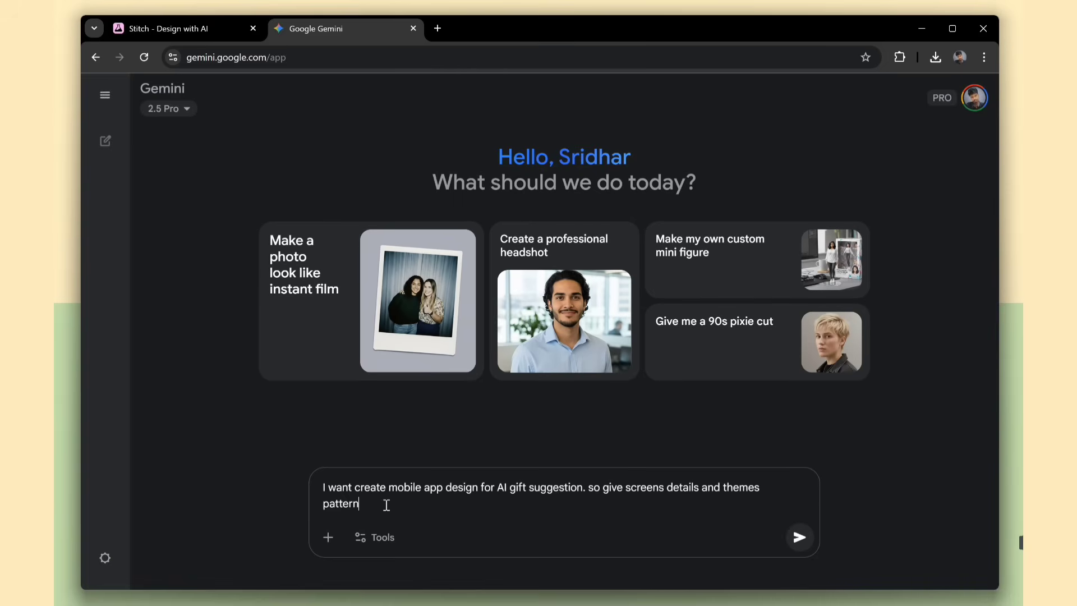
left_click_drag(498, 488, 587, 489)
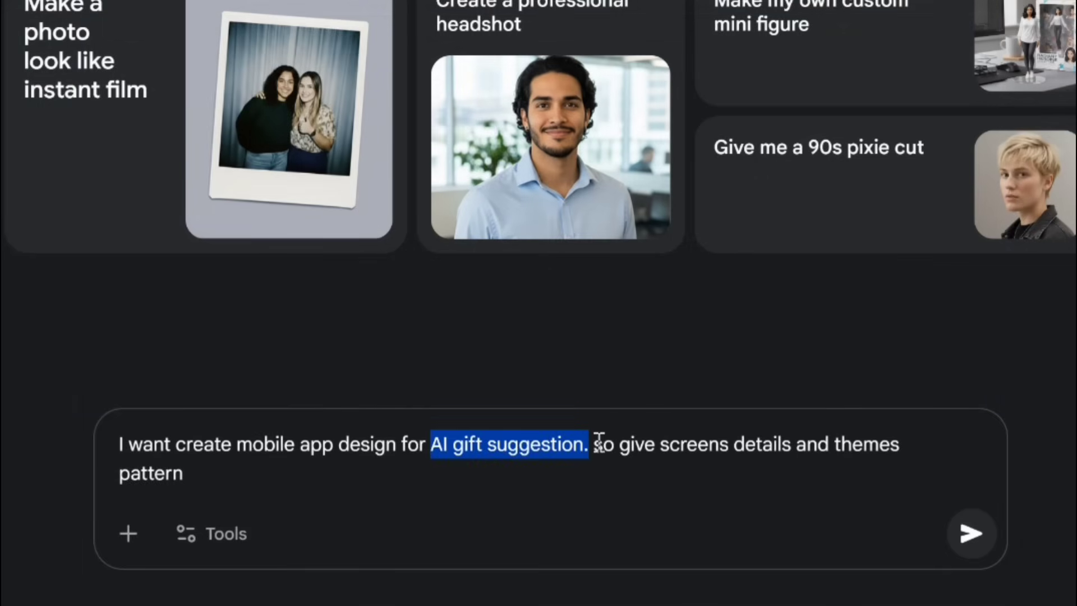
left_click_drag(595, 444, 512, 478)
left_click(392, 476)
Step: Send the request with Canvas enabled and copy the generated design brief's contents
left_click(245, 542)
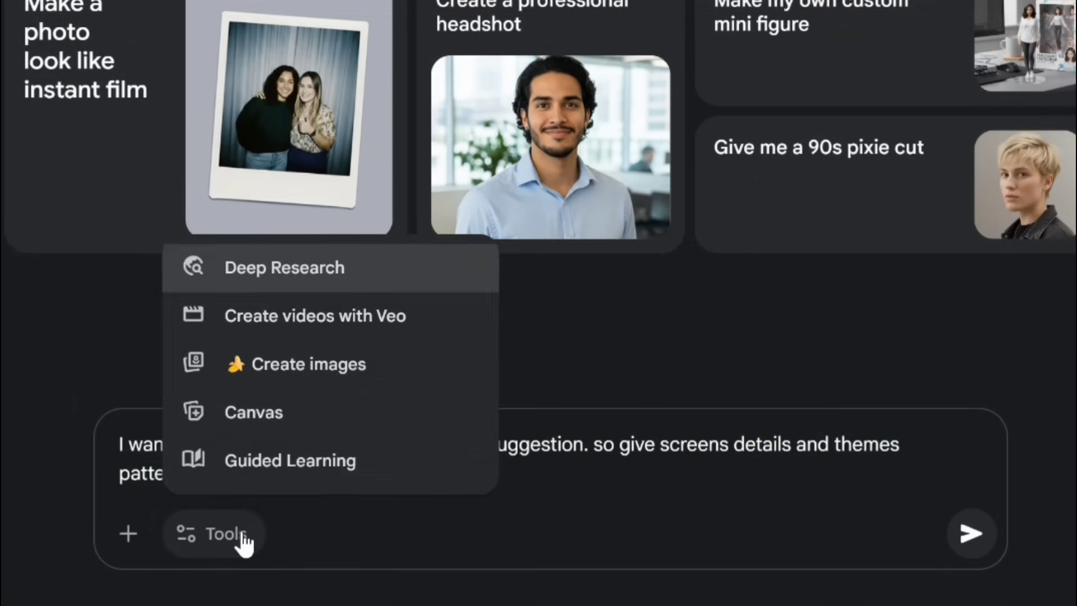
left_click(250, 415)
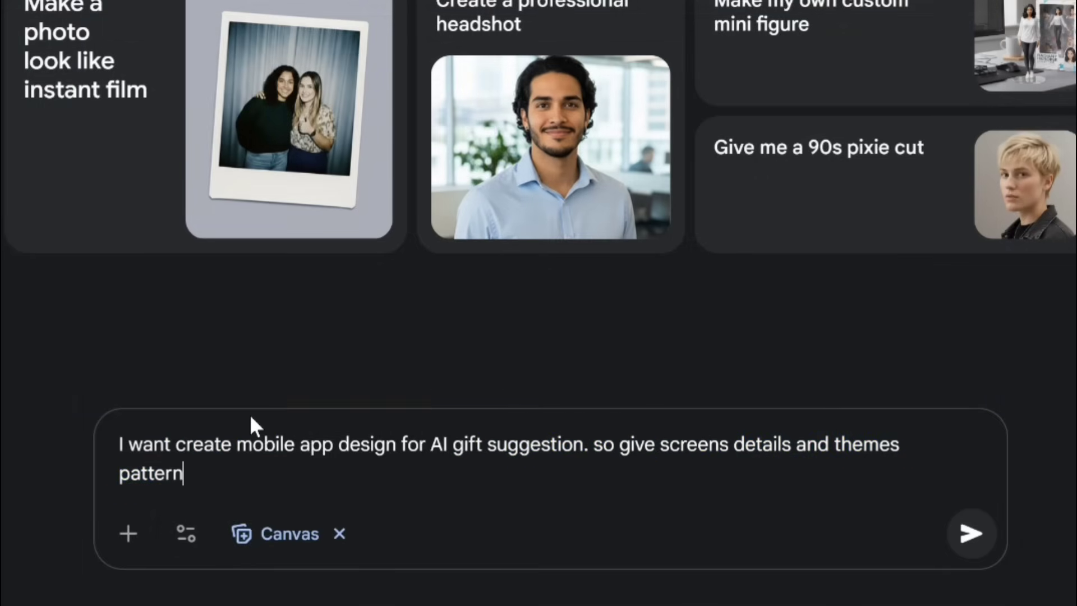
key("ctrl+a")
left_click(418, 505)
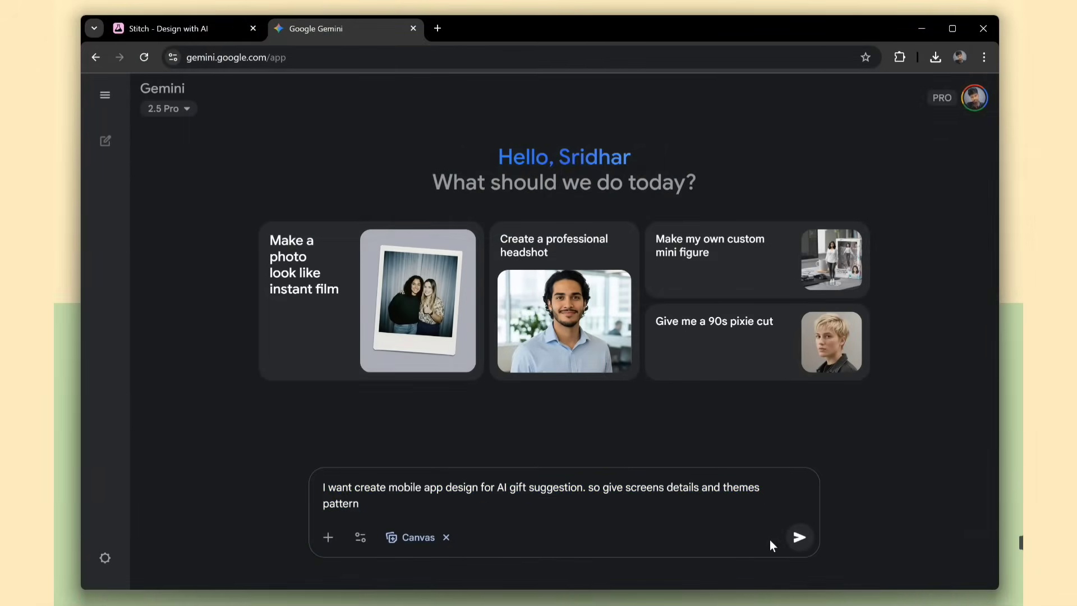
left_click(800, 538)
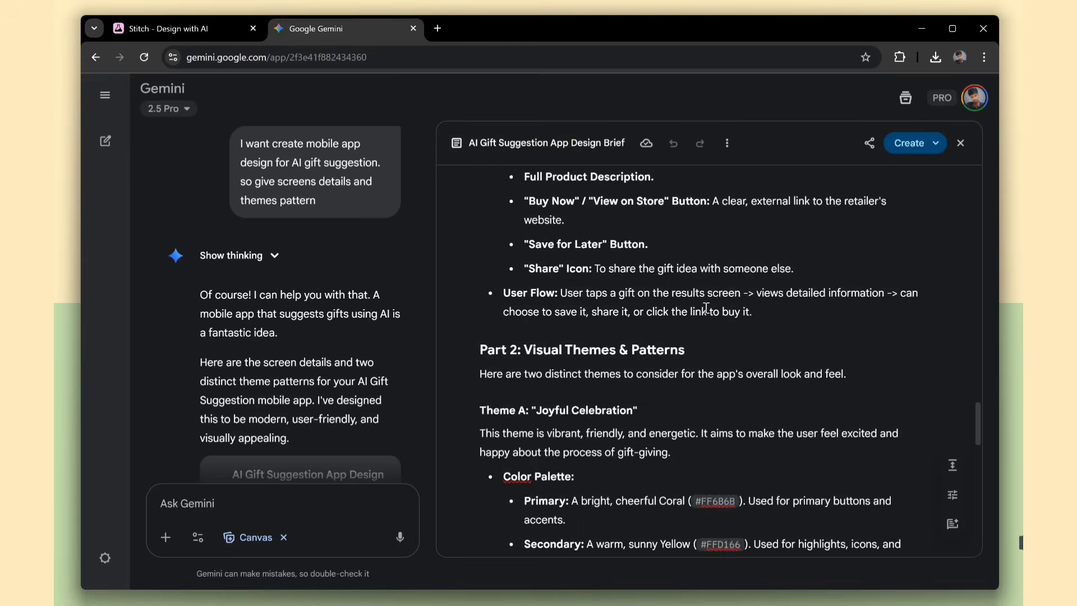
left_click(870, 143)
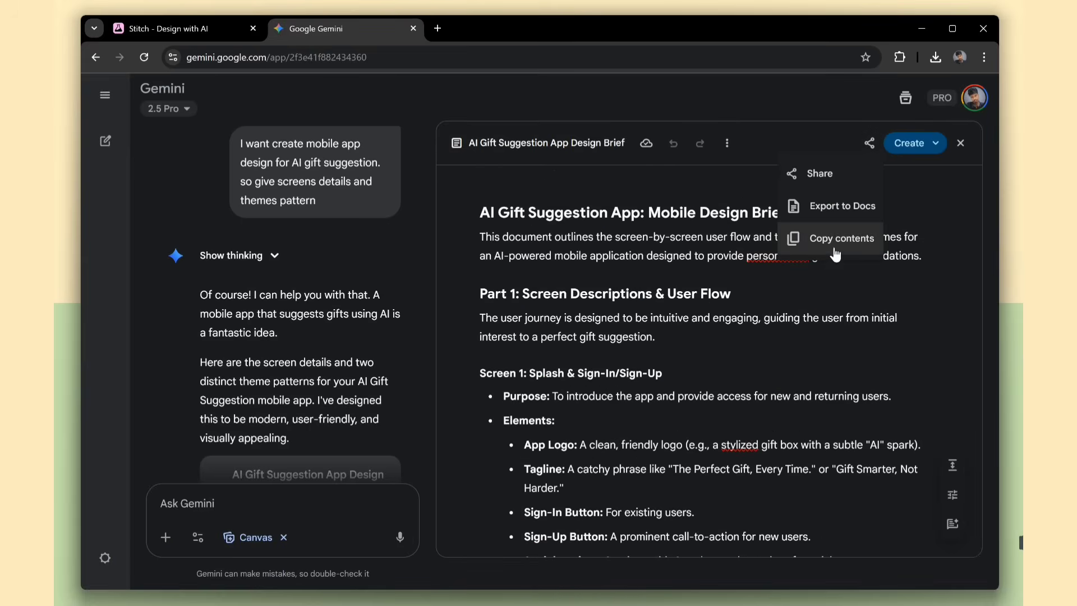
left_click(824, 241)
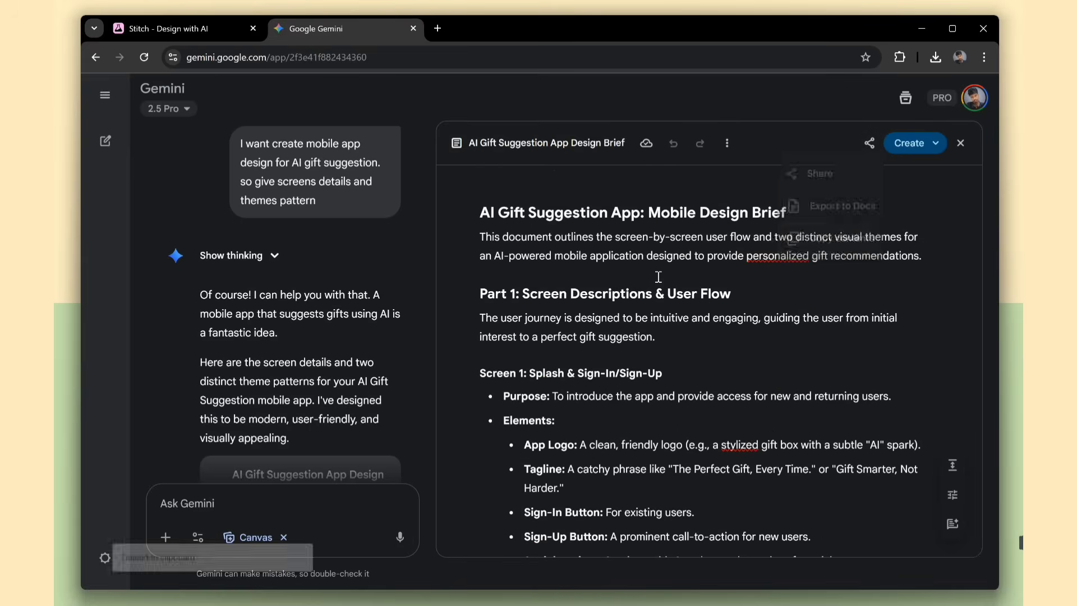
Step: Paste the Gemini design brief into Stitch and generate mobile designs
left_click(190, 34)
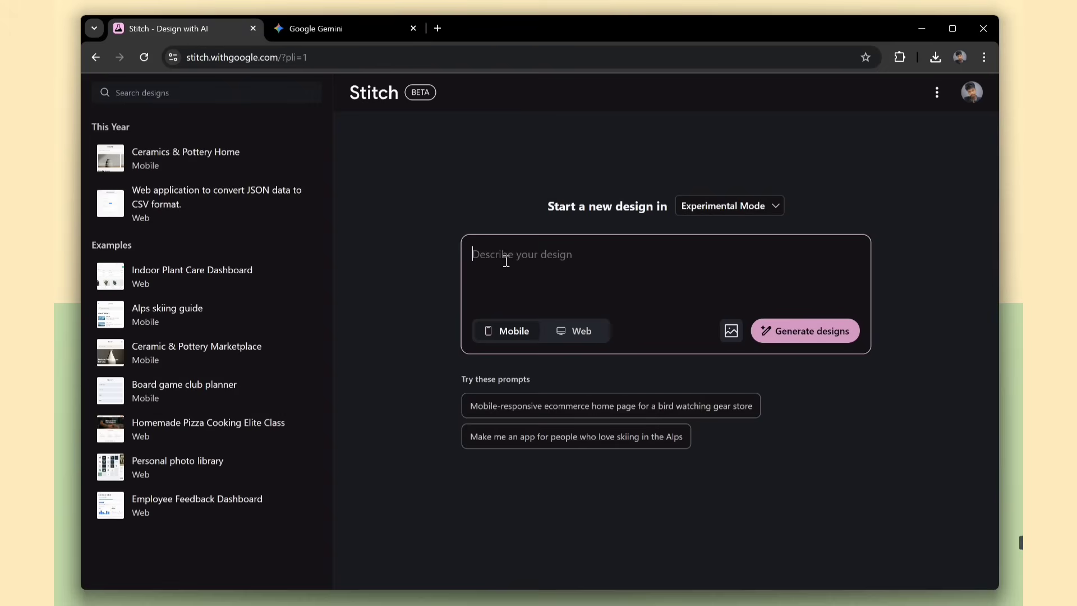
key("ctrl+v")
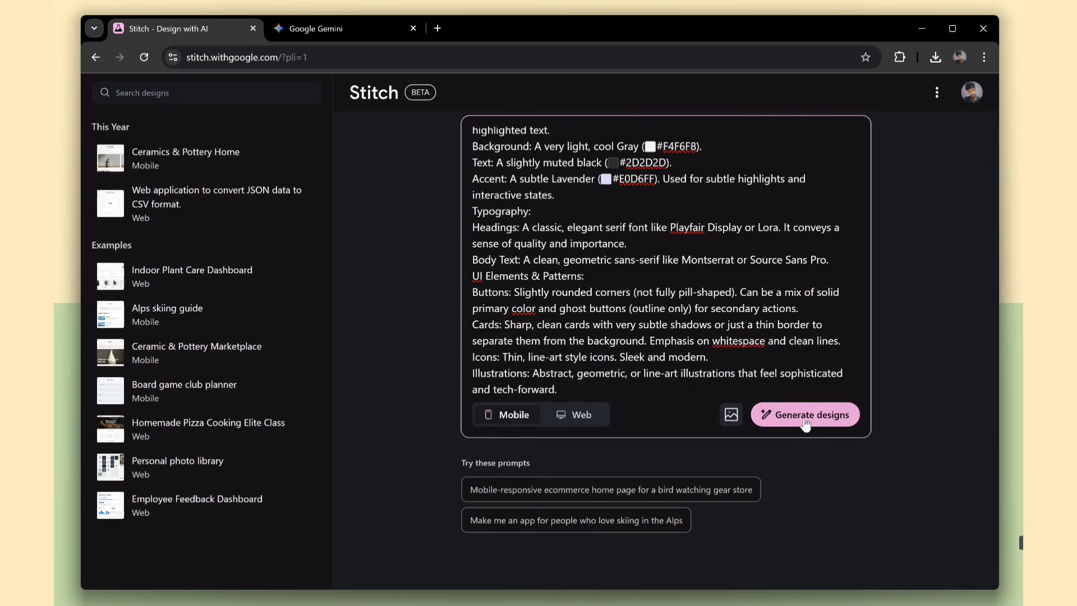
left_click(806, 418)
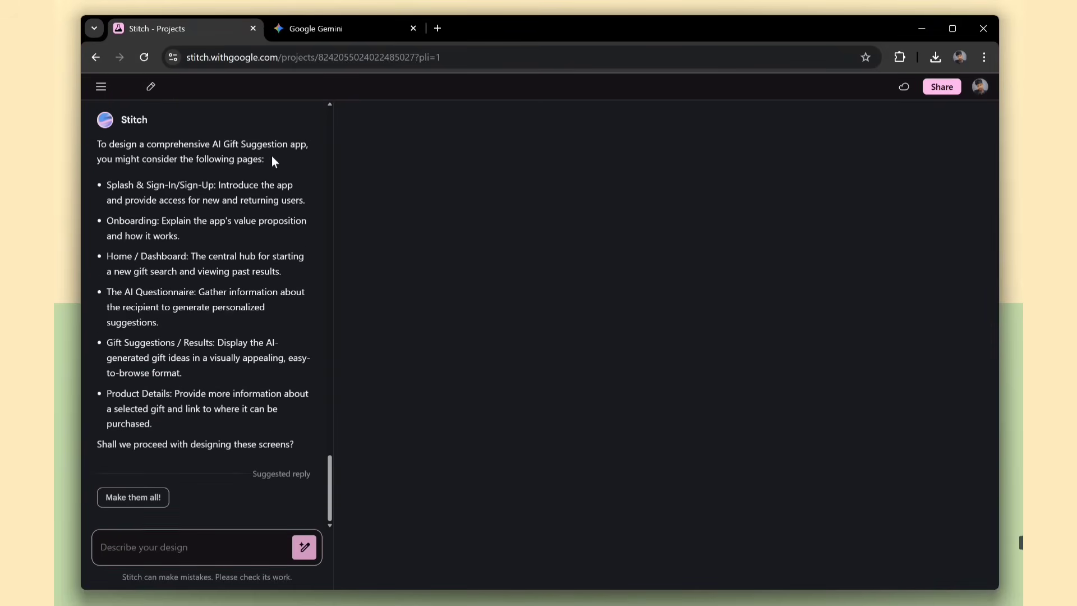
Step: Review the proposed pages: Splash & Sign-In/Sign-Up, Onboarding, Questionnaire and more
left_click_drag(106, 186, 219, 187)
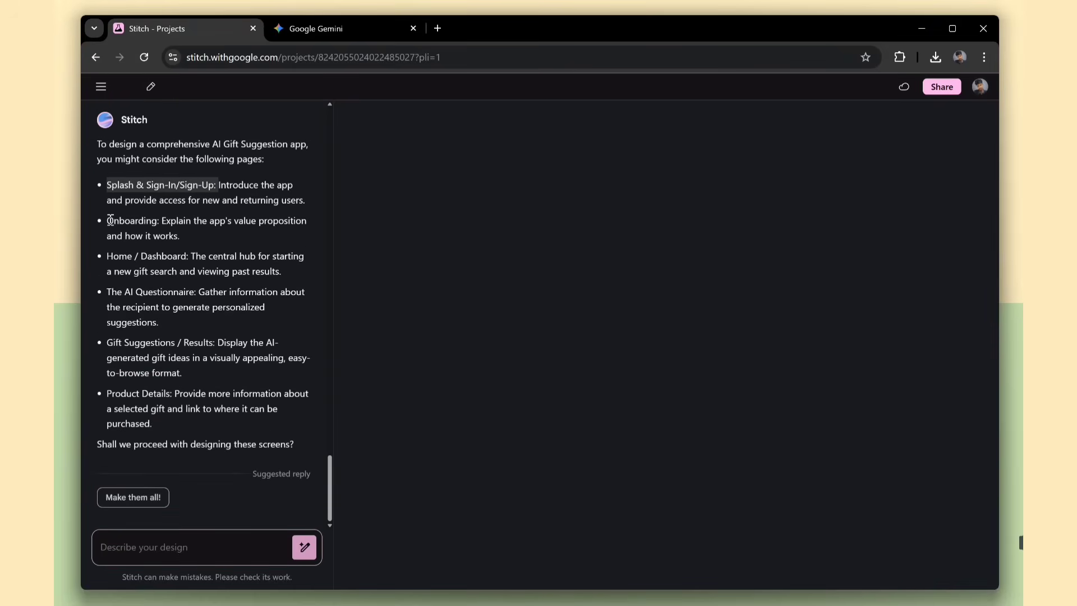
left_click_drag(108, 220, 151, 221)
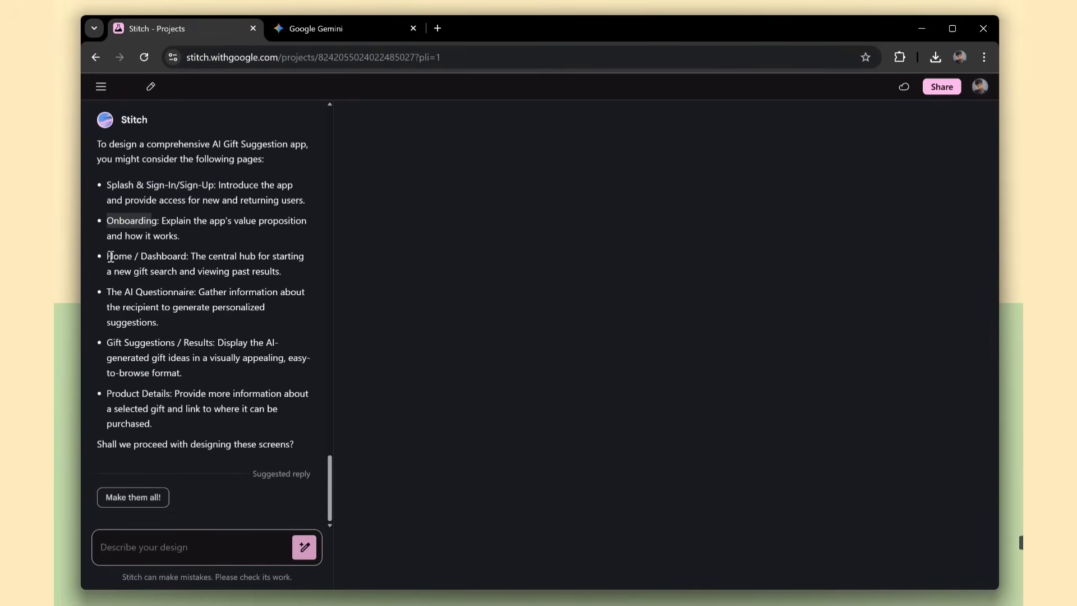
double_click(150, 294)
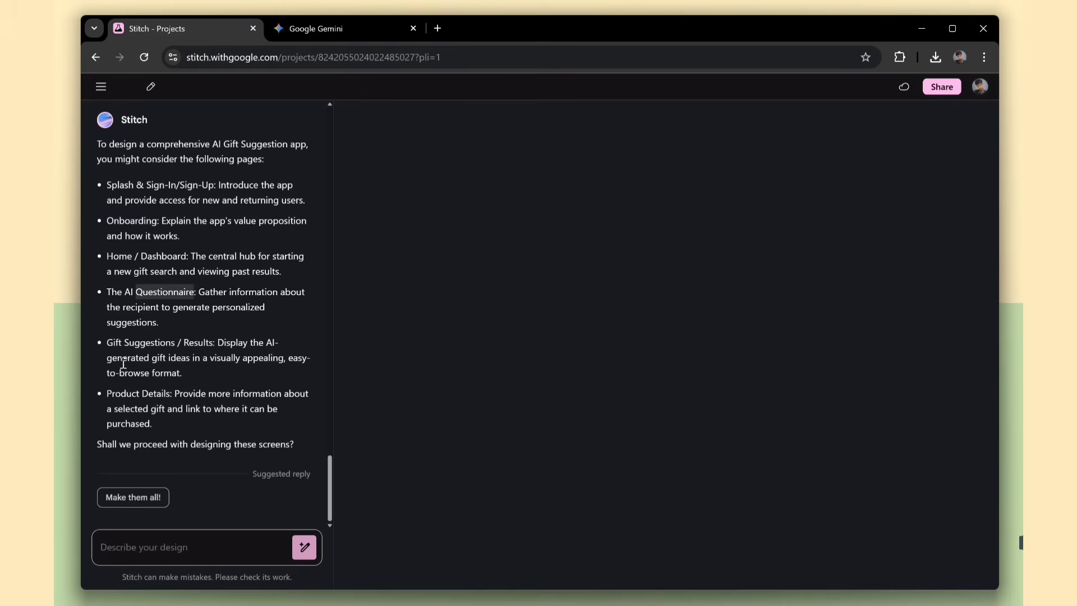
left_click(124, 499)
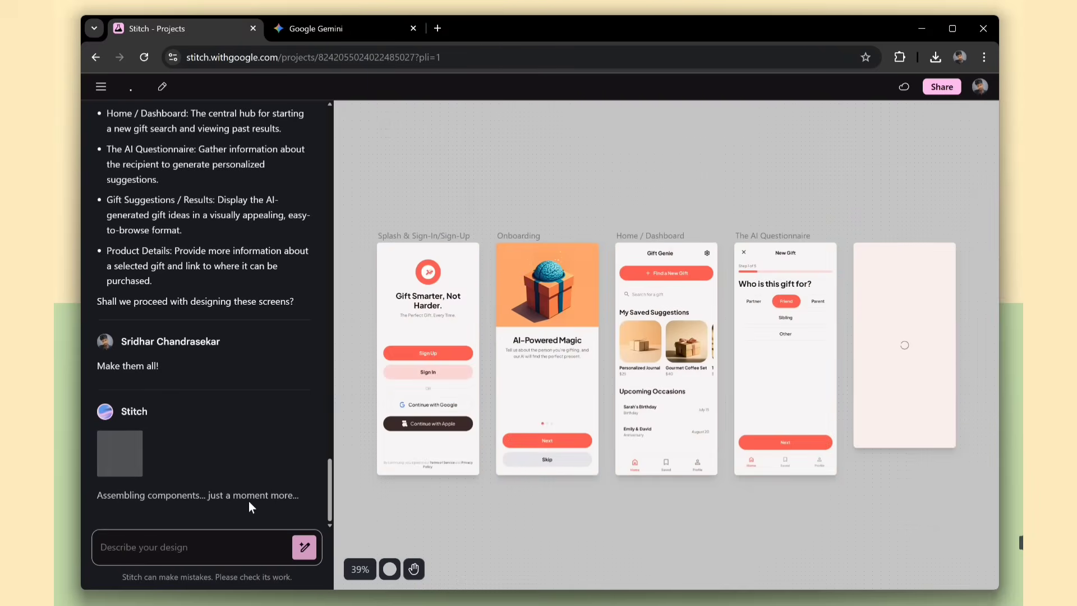
left_click(407, 256)
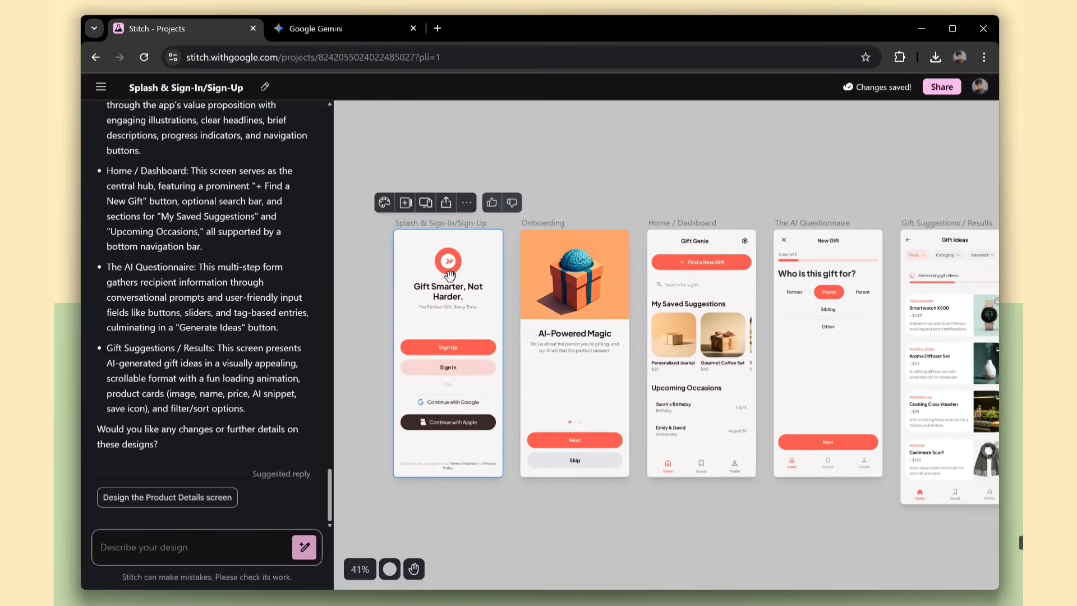
scroll(450, 275, "up", 5)
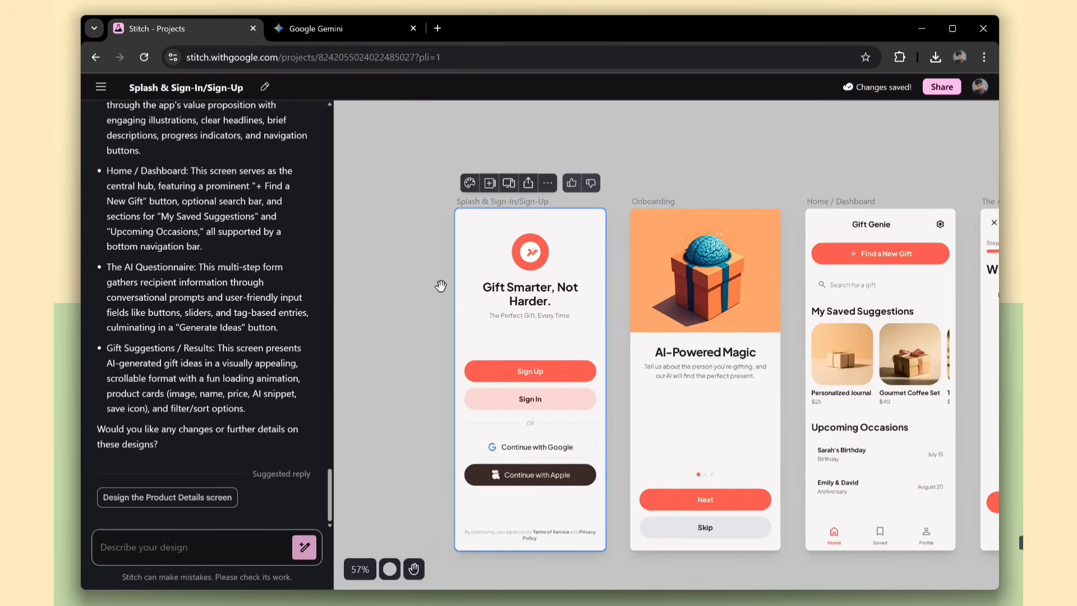
scroll(441, 286, "up", 3)
scroll(505, 325, "down", 1)
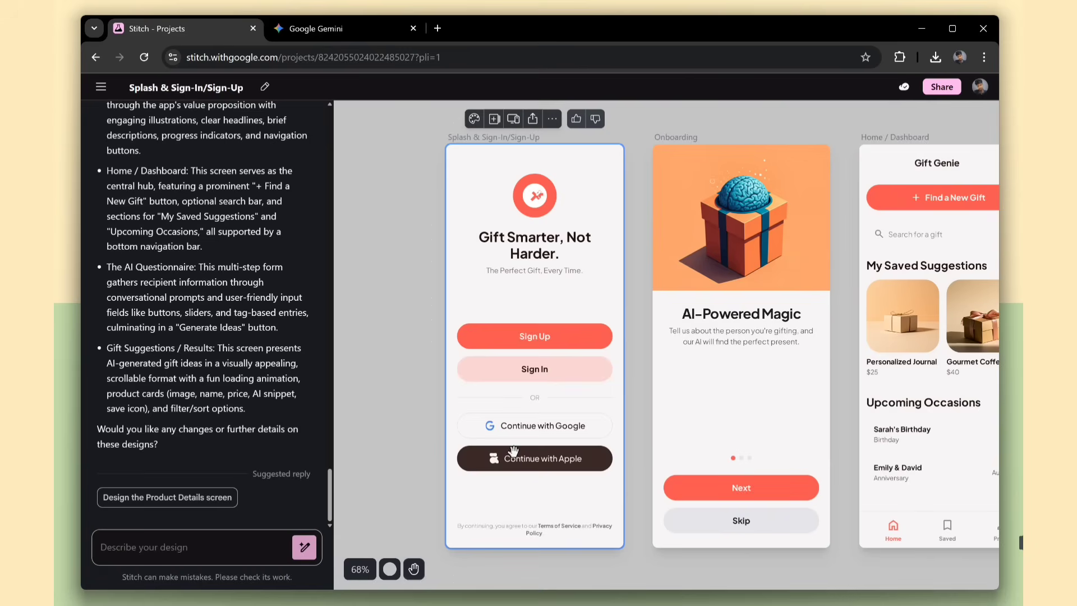
scroll(533, 409, "right", 4)
left_click(659, 358)
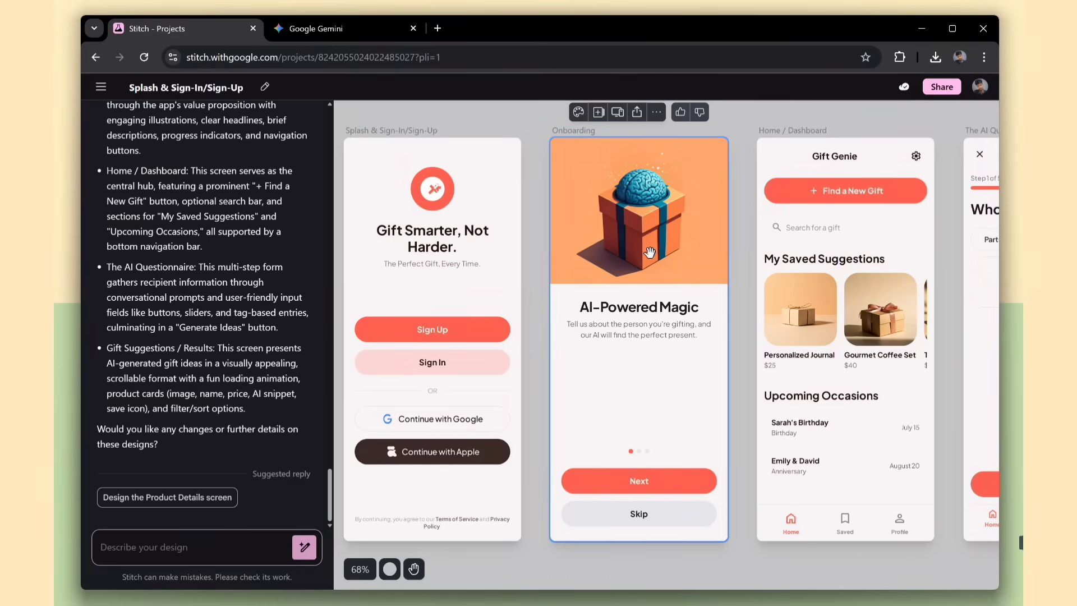
left_click(639, 481)
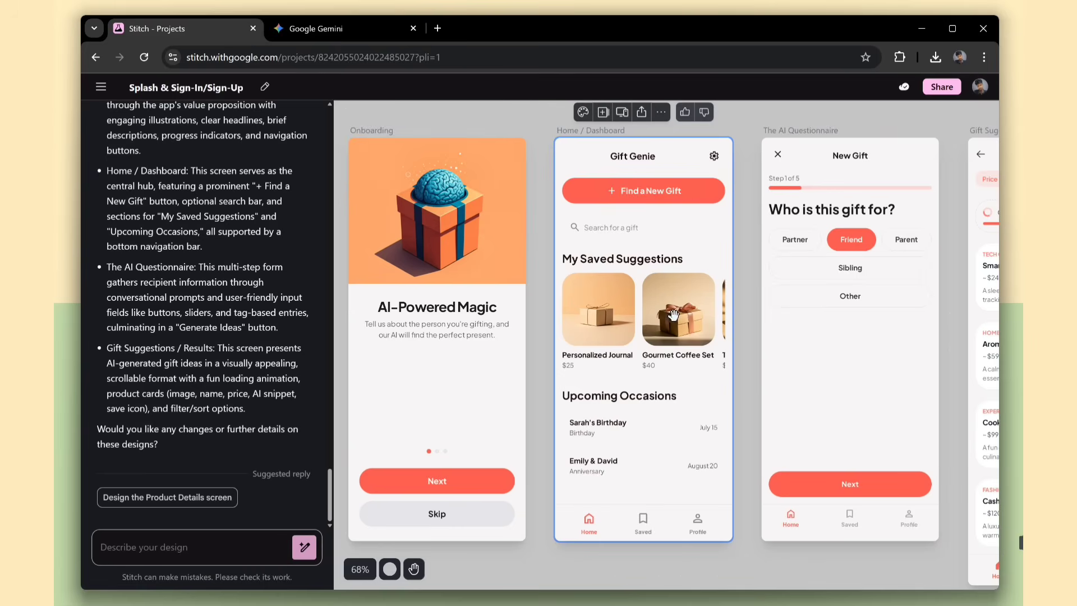
left_click(771, 359)
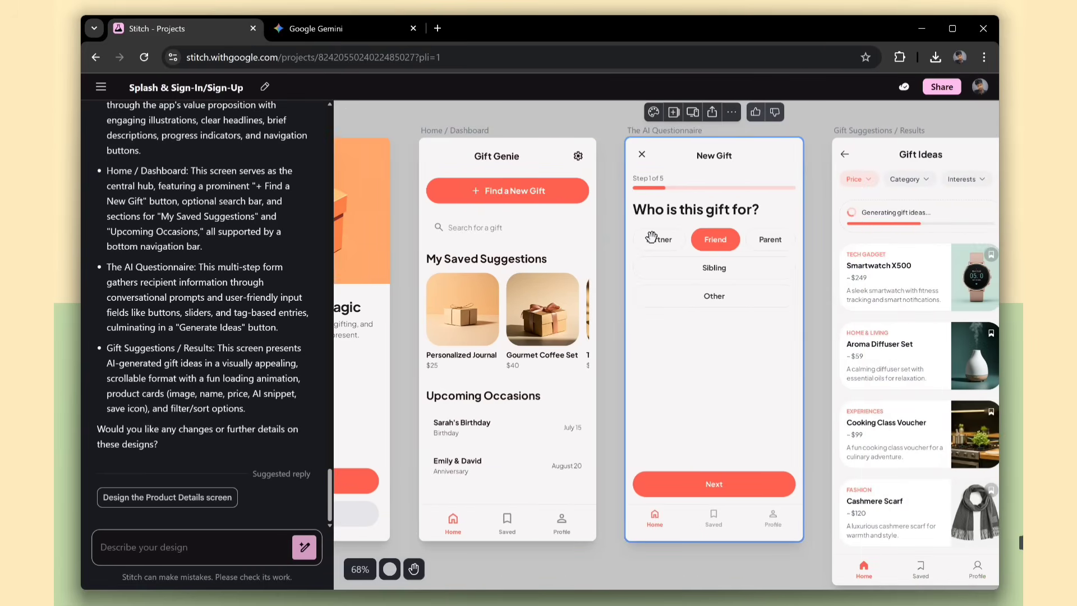
left_click(732, 246)
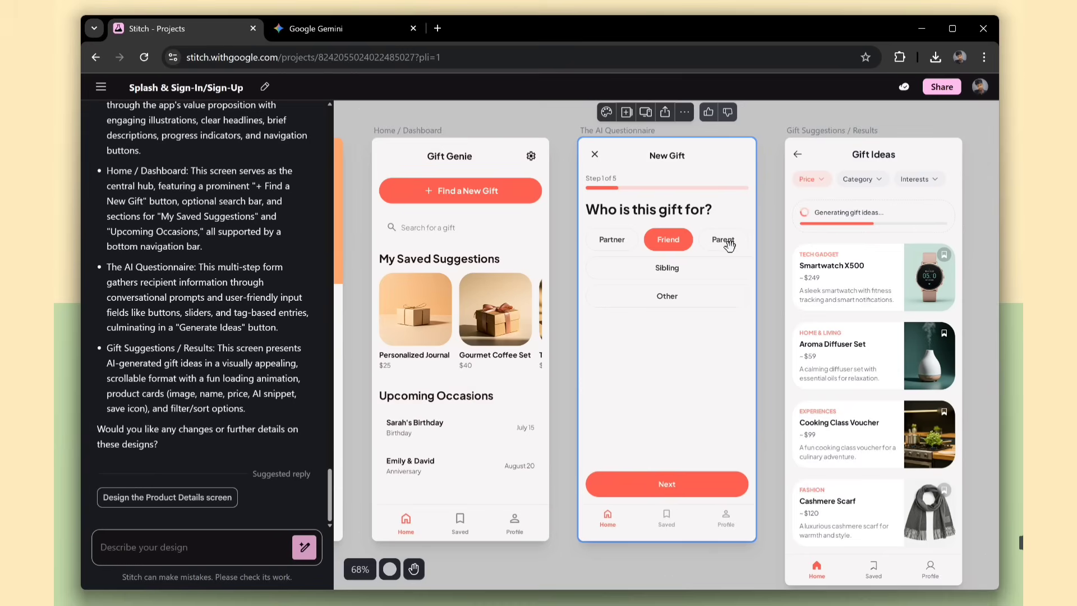
left_click(801, 172)
scroll(752, 297, "down", 1)
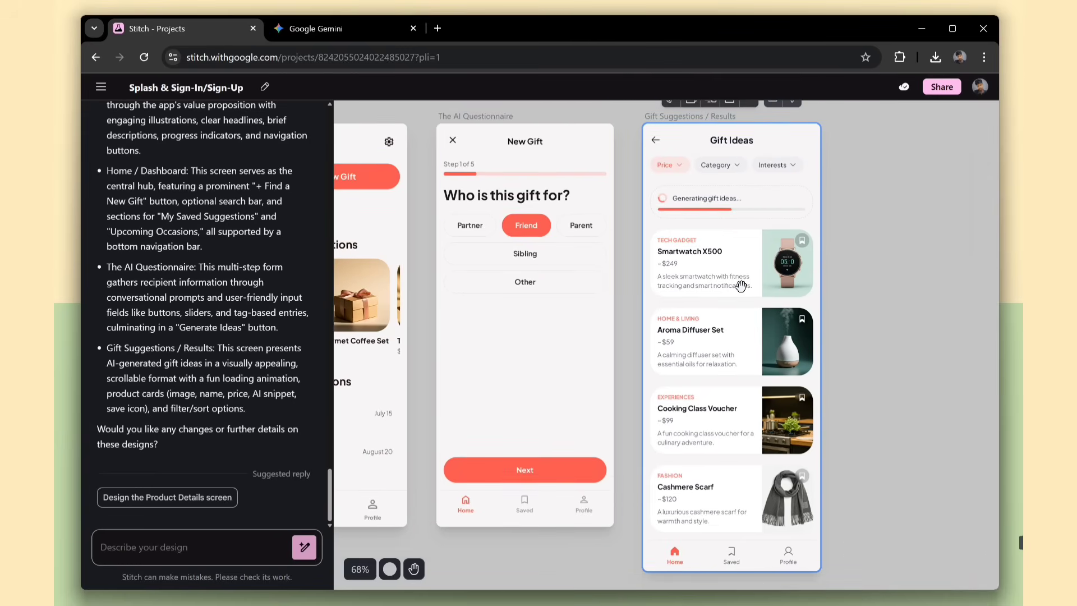
scroll(746, 230, "left", 2)
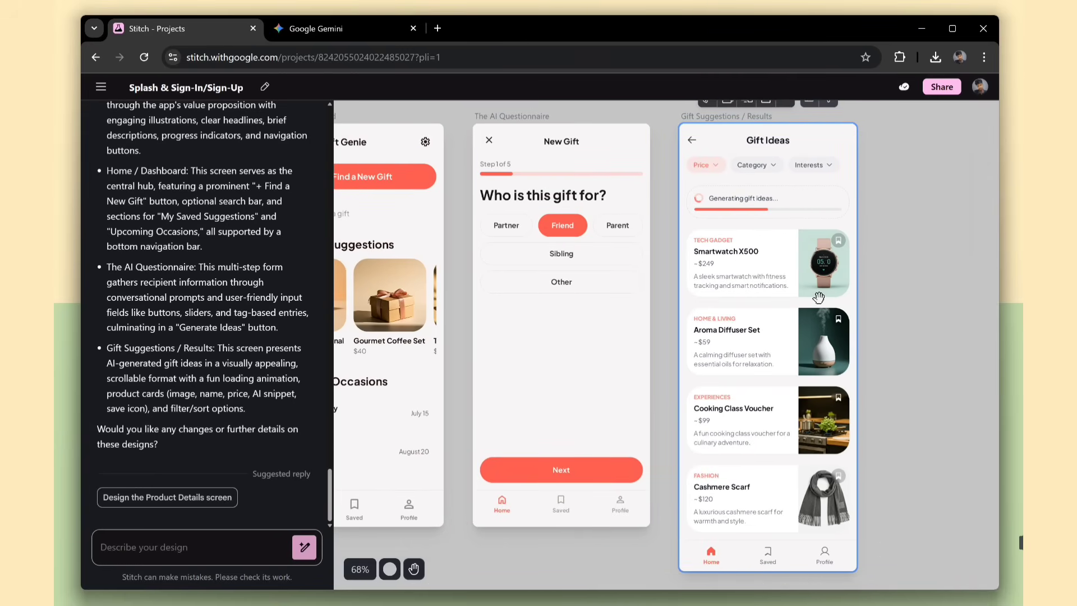
scroll(788, 333, "left", 3)
scroll(903, 334, "down", 3)
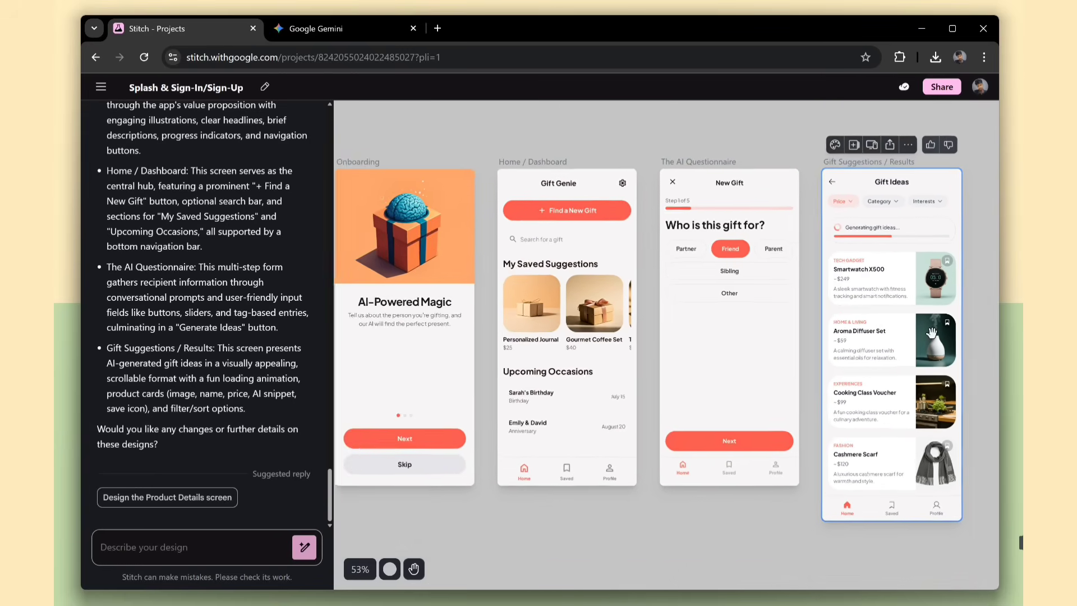
left_click(615, 369)
scroll(614, 368, "left", 3)
scroll(614, 314, "down", 1)
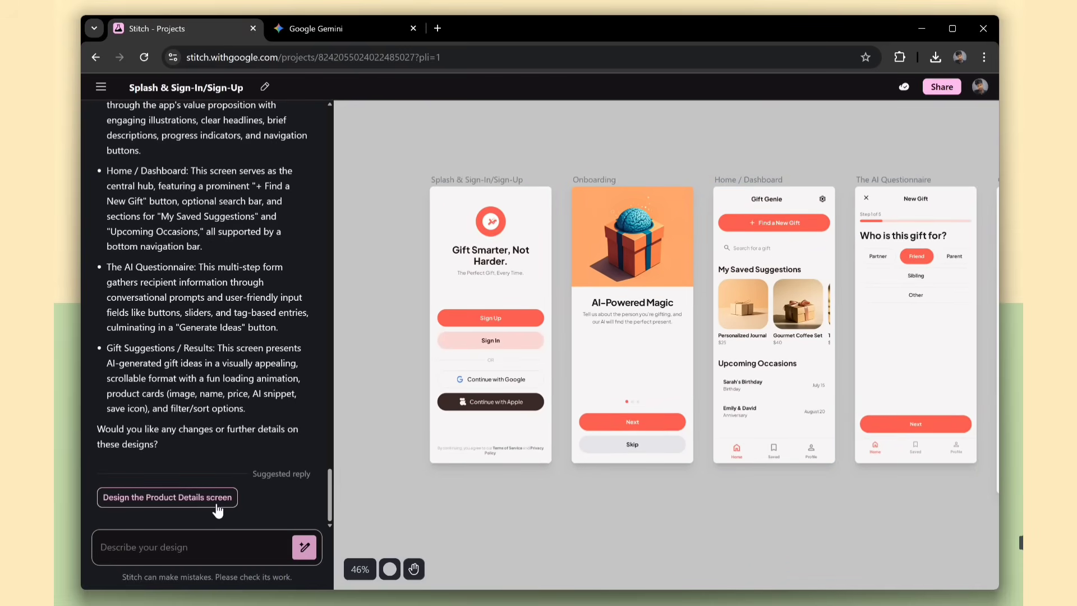
Step: Request the Product Details screen and review it, showing a $75.00 Luxury Leather Wallet
left_click(140, 501)
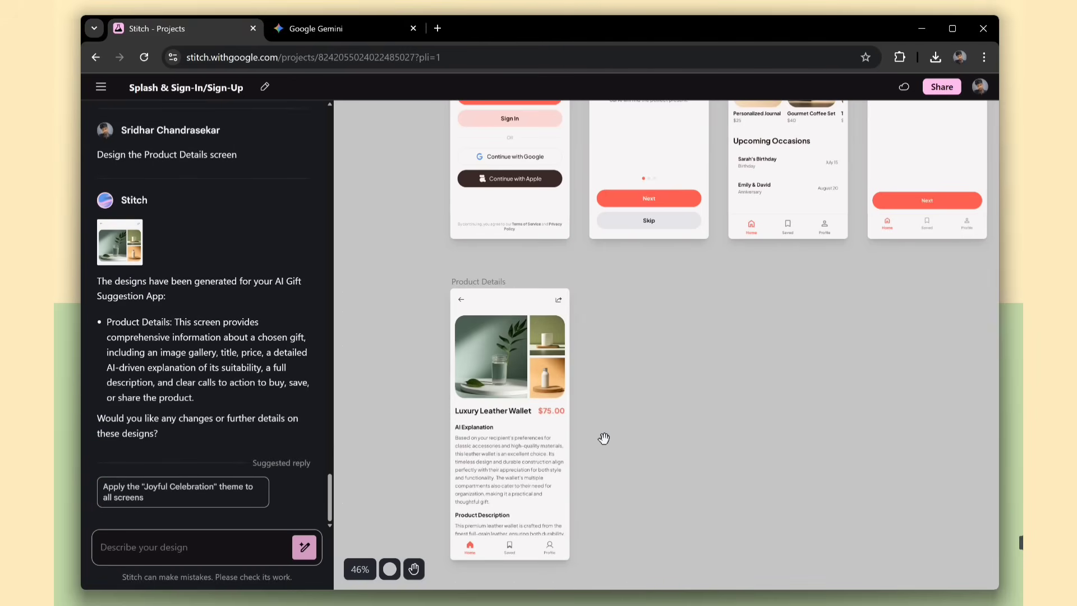
left_click(524, 432)
scroll(524, 432, "down", 2)
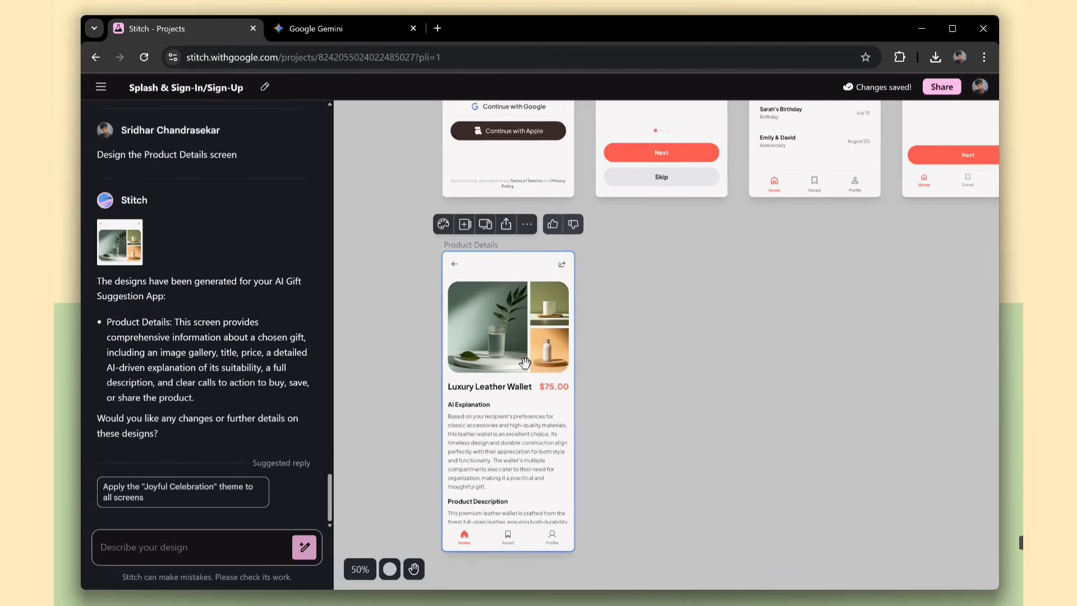
scroll(525, 363, "up", 2)
scroll(508, 392, "down", 1)
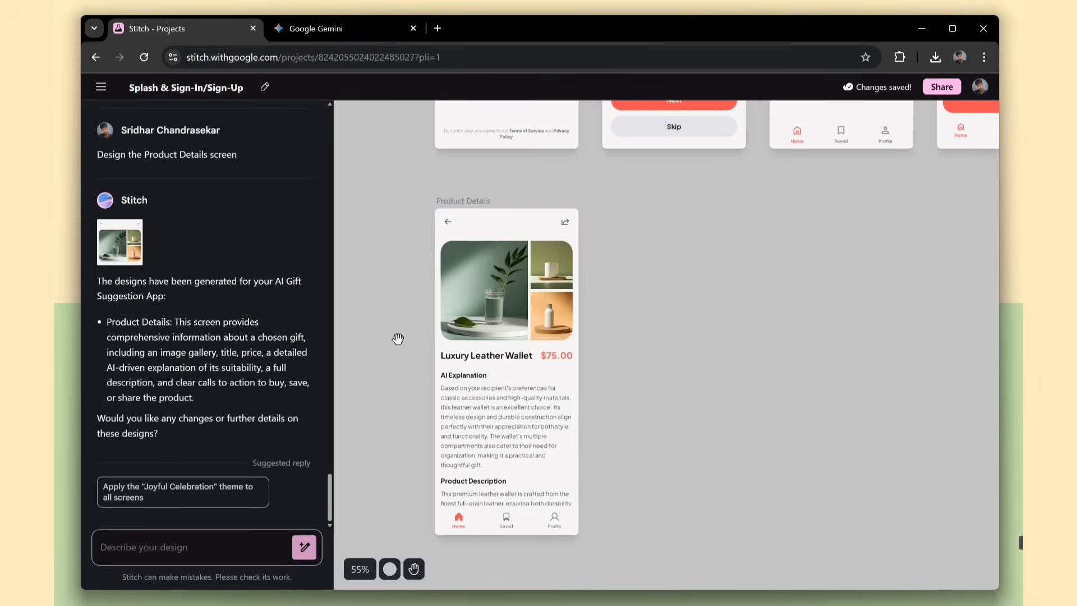
scroll(662, 460, "down", 4)
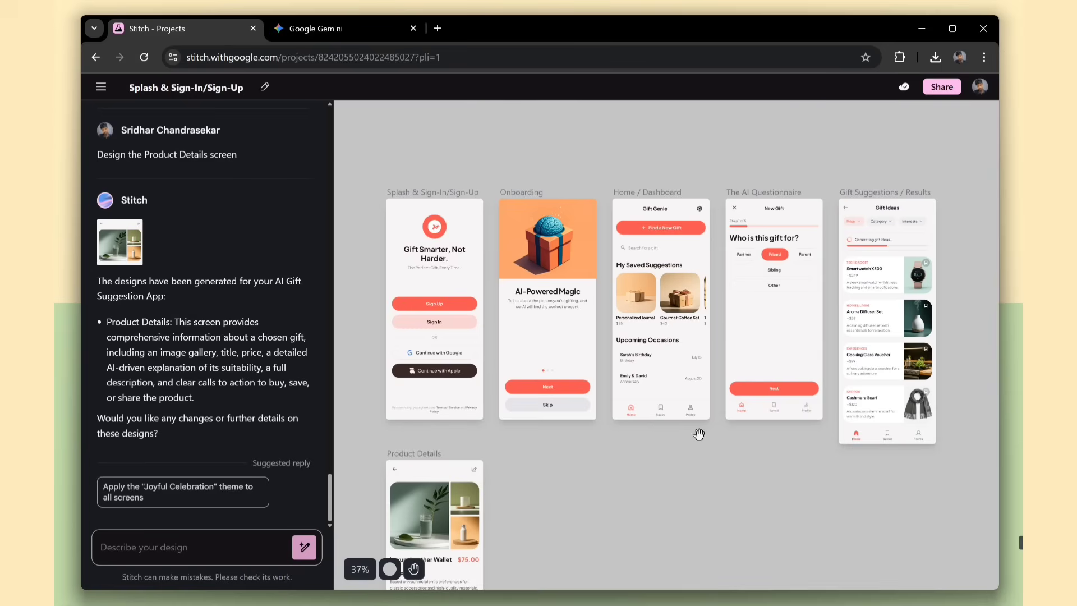
mouse_move(821, 246)
scroll(790, 251, "up", 3)
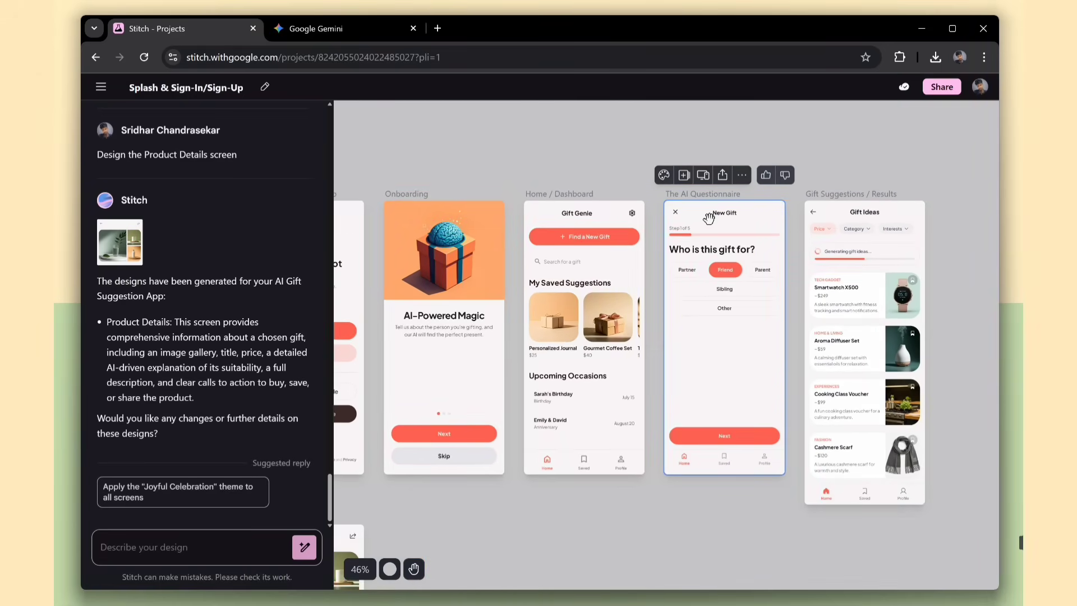
Step: Export The AI Questionnaire screen via its toolbar's Download option
left_click(708, 218)
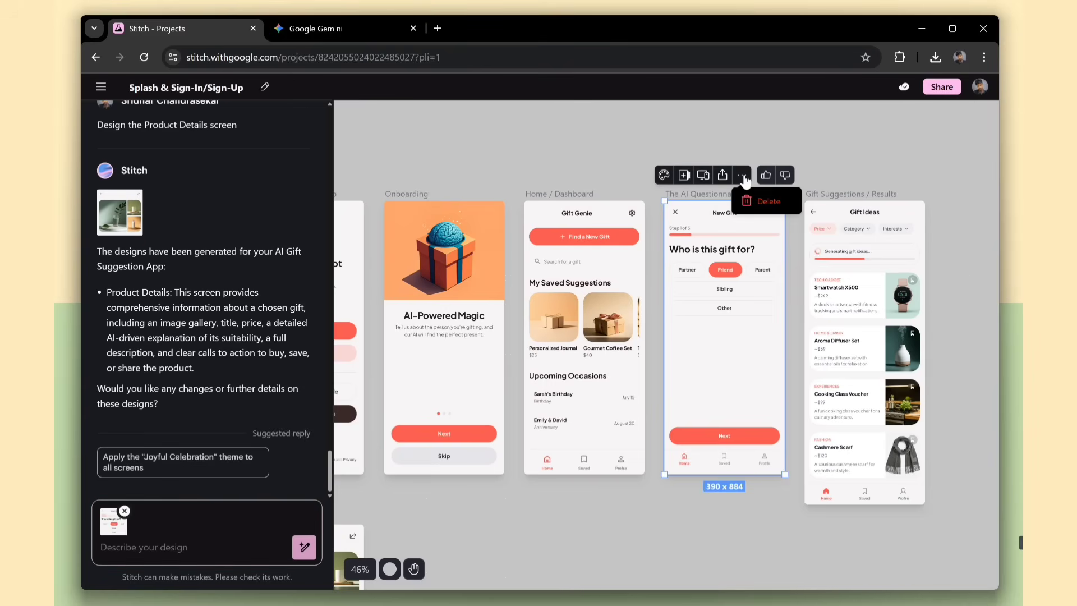
left_click(723, 176)
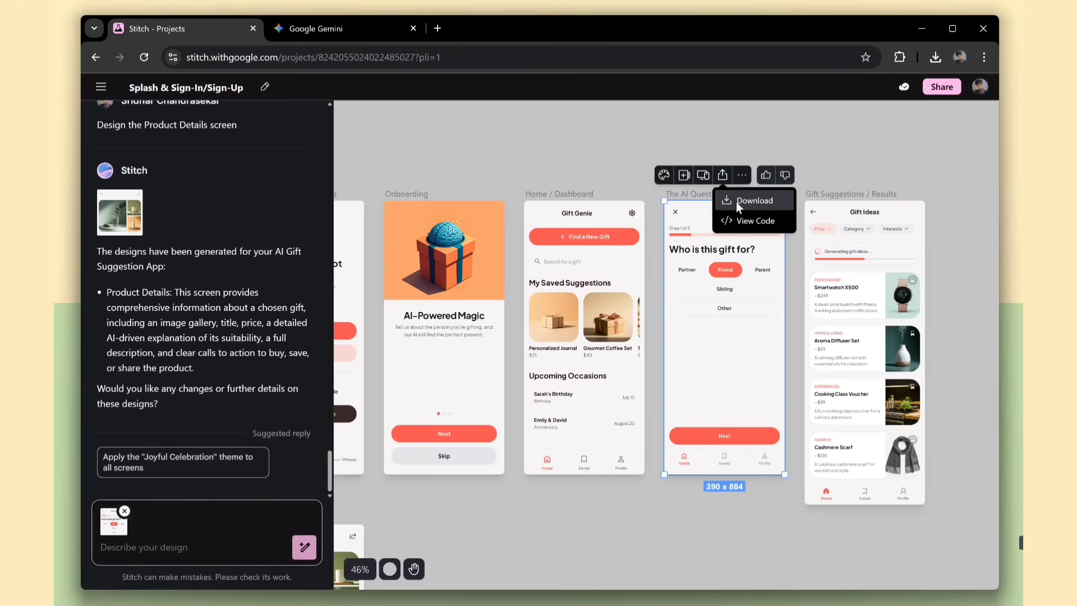
left_click(735, 201)
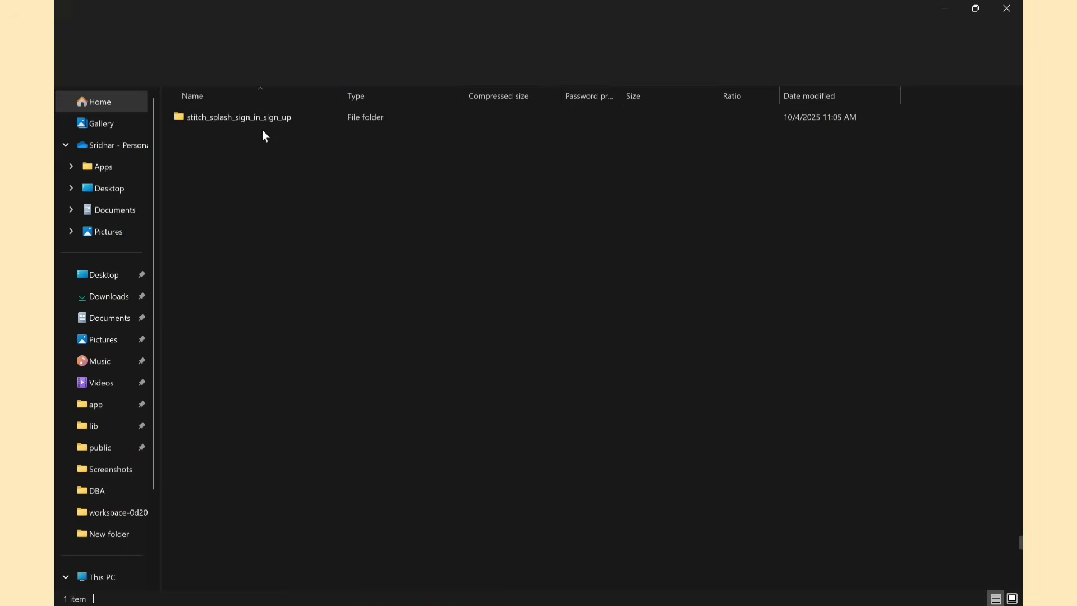
Step: Open the zip's the_ai_questionnaire folder and preview screen.png
double_click(230, 118)
double_click(224, 119)
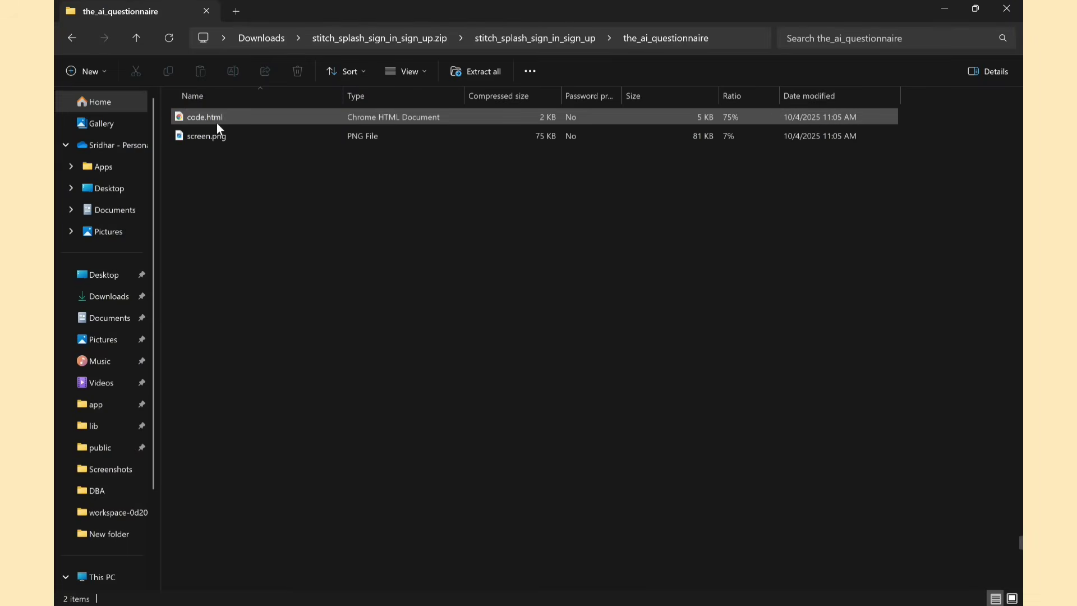
double_click(214, 137)
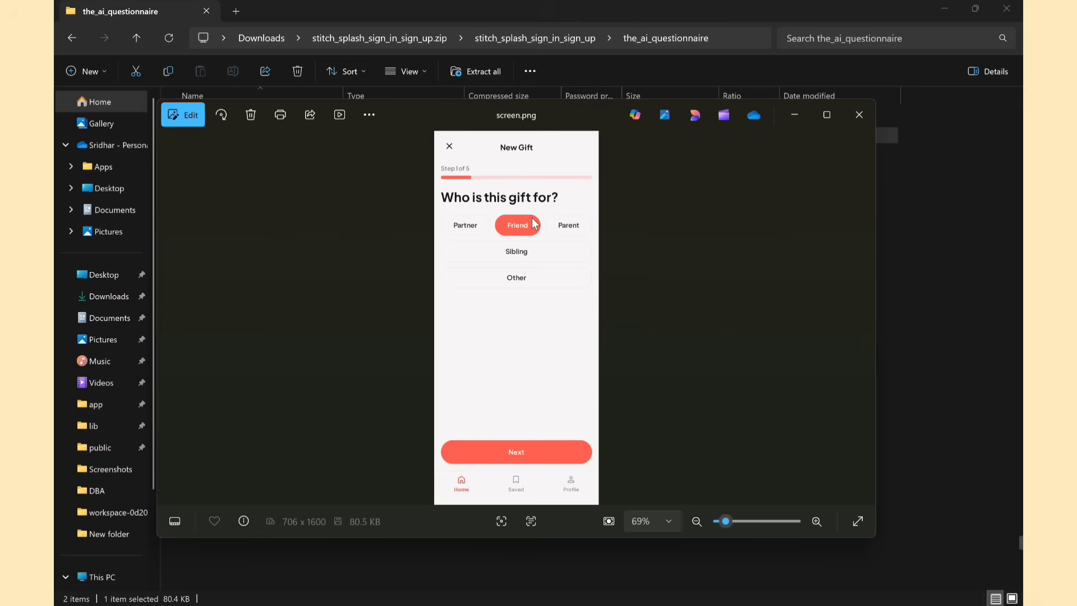
key("alt+F4")
Step: View code.html in the browser and copy the screen image to the clipboard
double_click(250, 119)
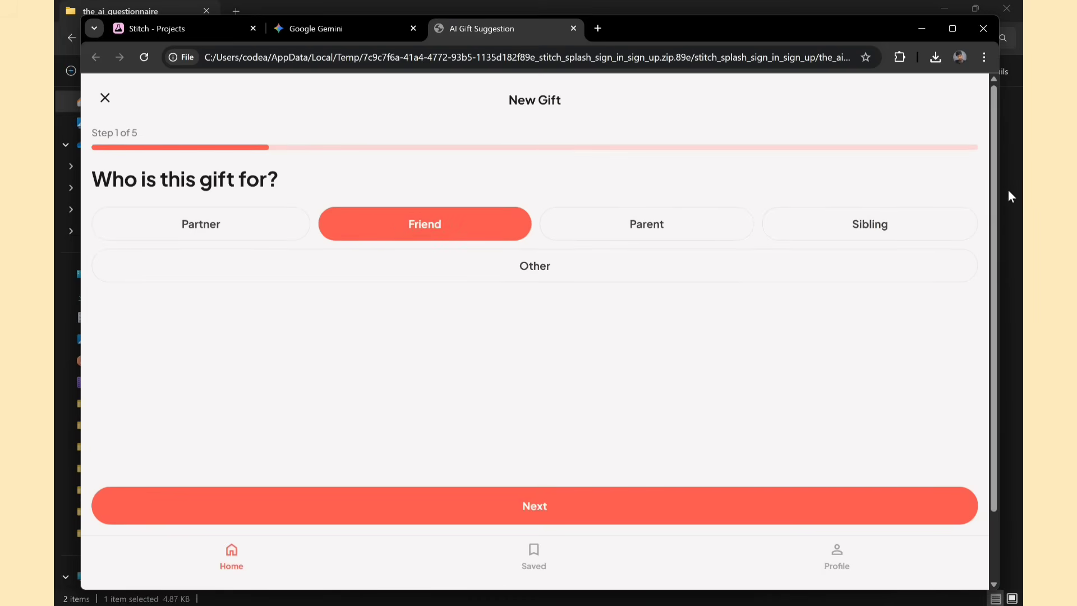
left_click_drag(998, 191, 417, 191)
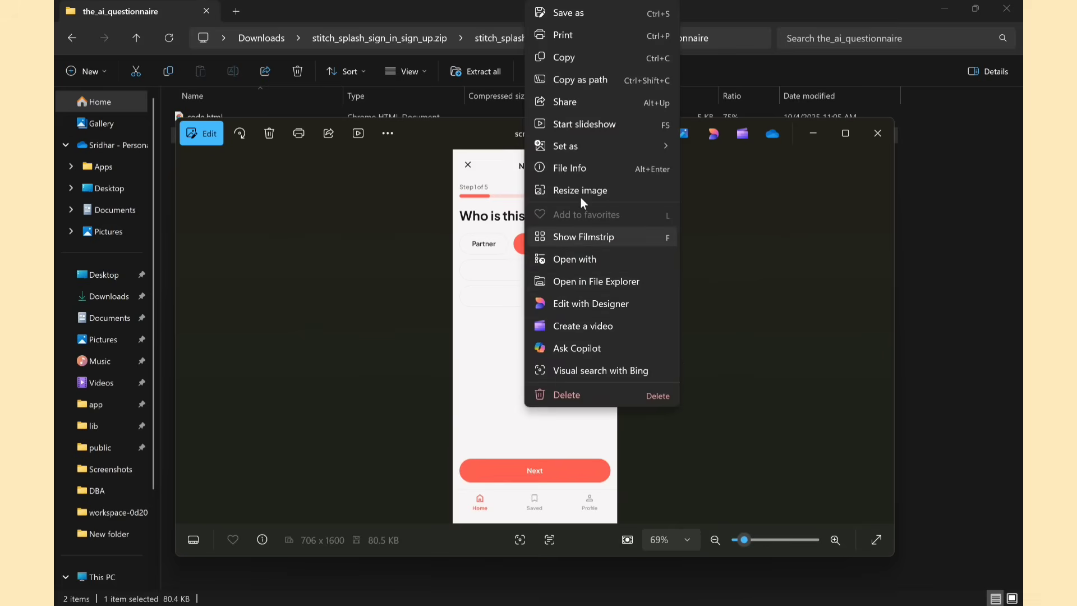
left_click(581, 57)
left_click(875, 133)
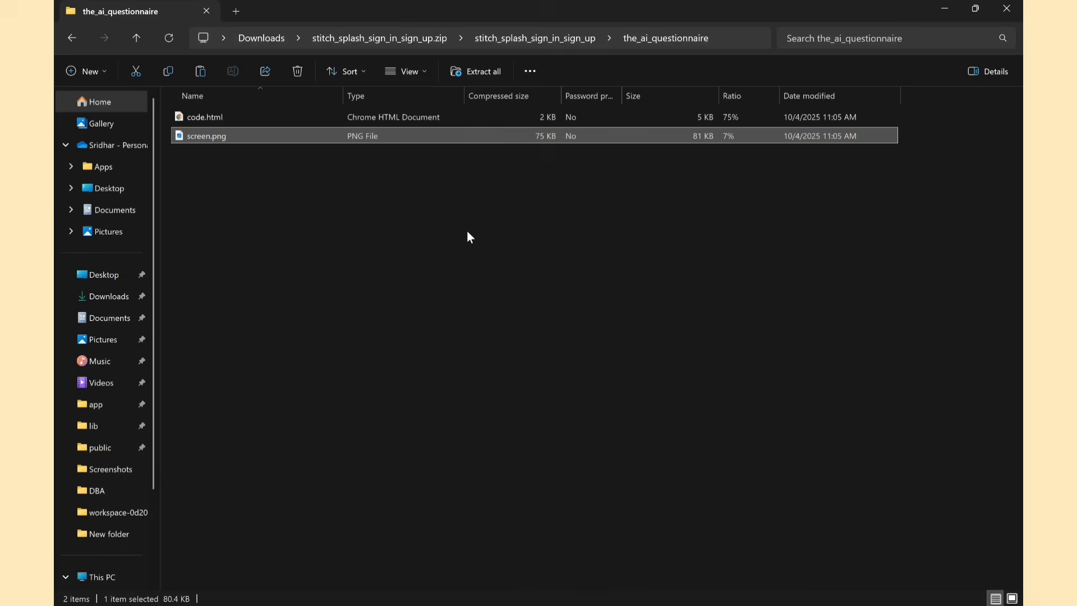
Step: Ask Gemini, without Canvas, for a 5-line UI/UX improvement summary of the pasted questionnaire image, and select it
key("alt+Tab")
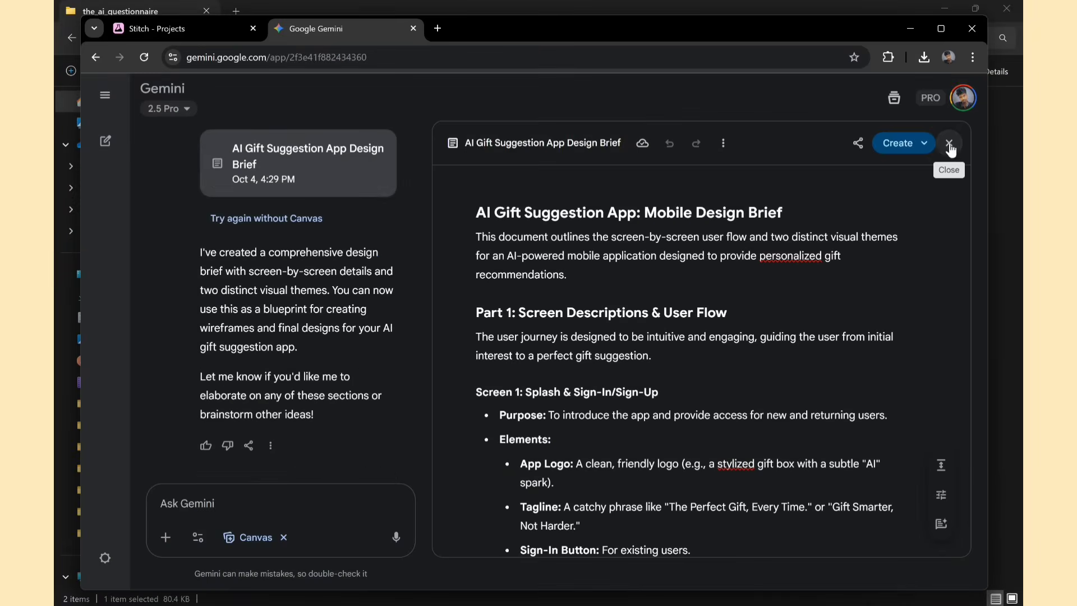
left_click(949, 145)
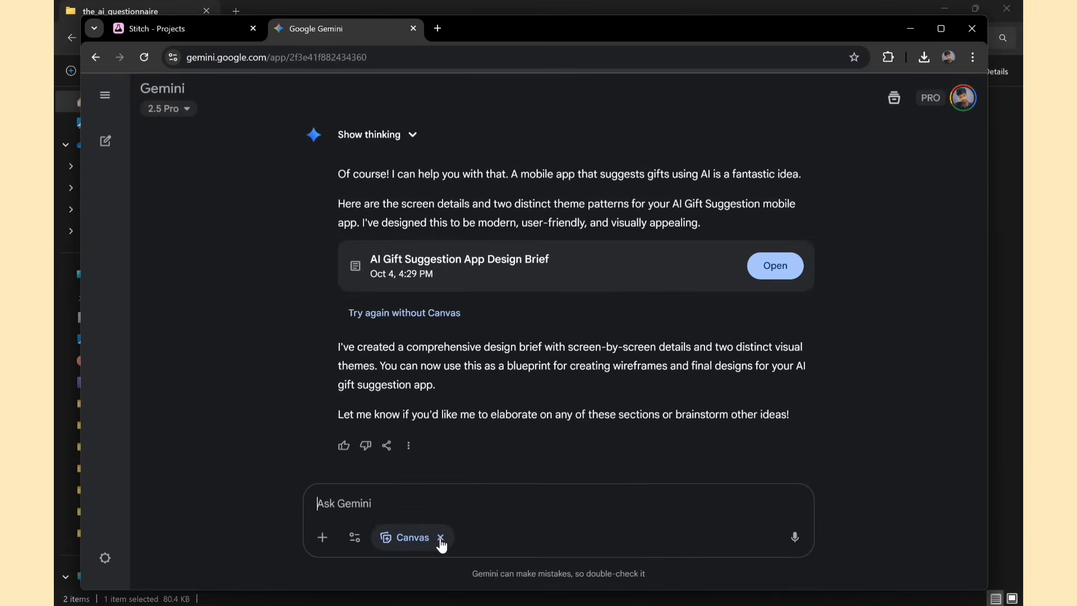
left_click(441, 539)
key("ctrl+v")
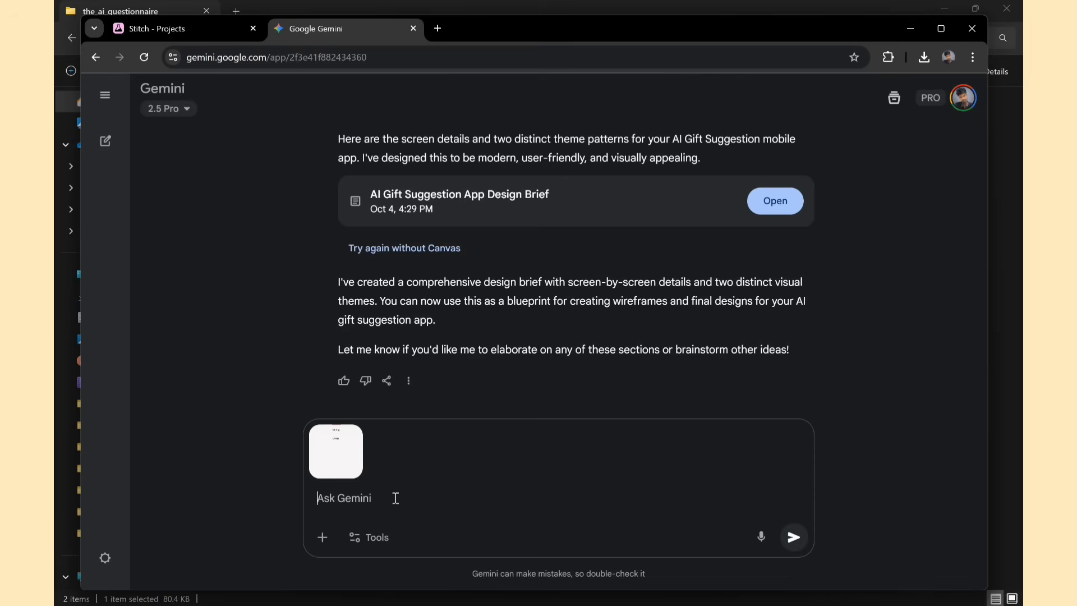
type("i need imporve more ui ux")
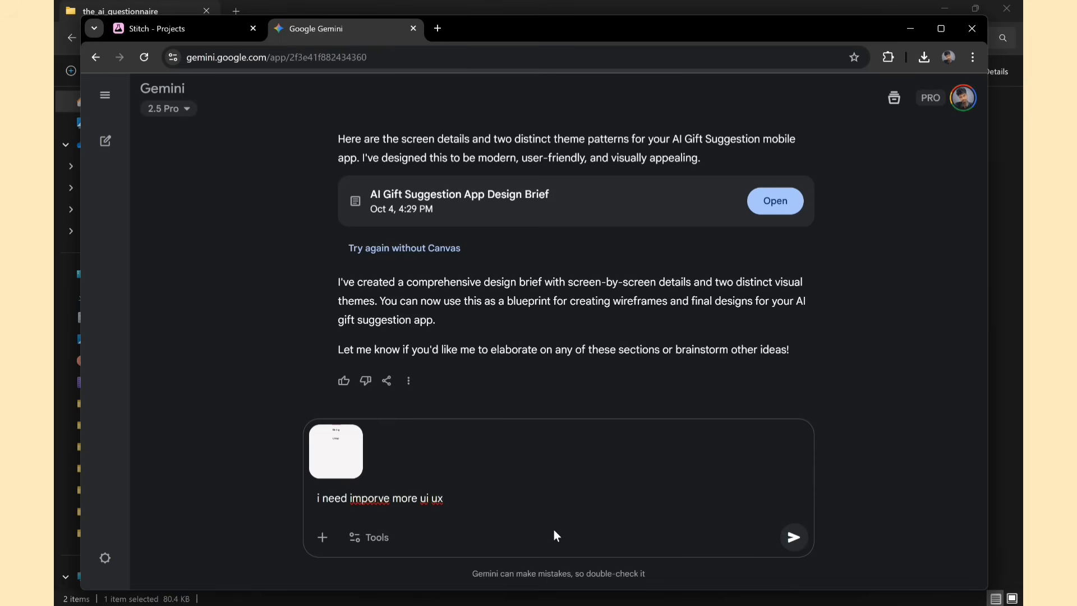
type(" for this screen. so give suggestion in 5 line sumary")
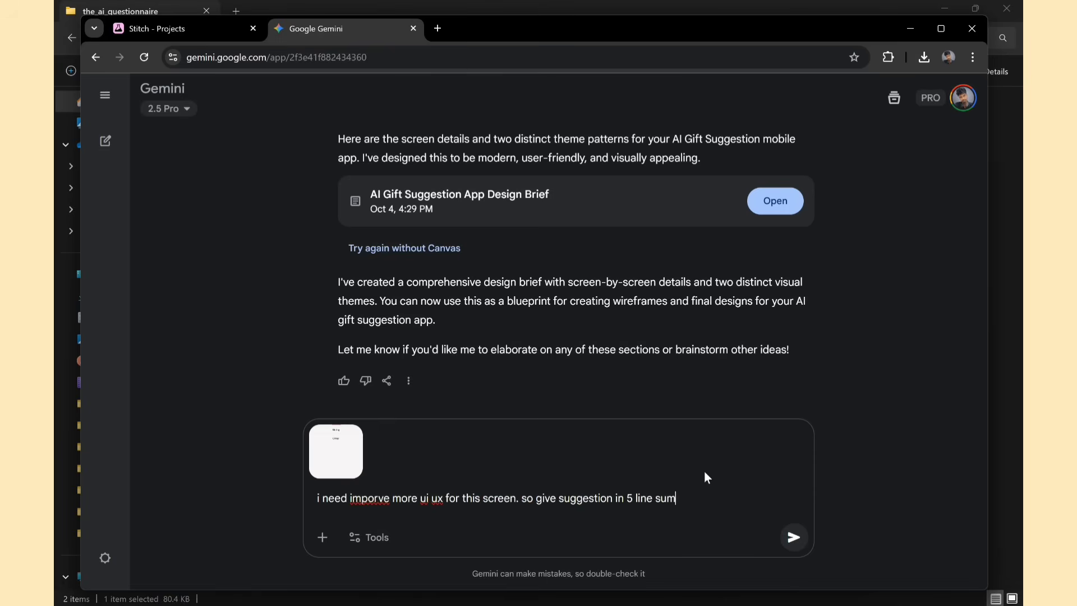
key("Return")
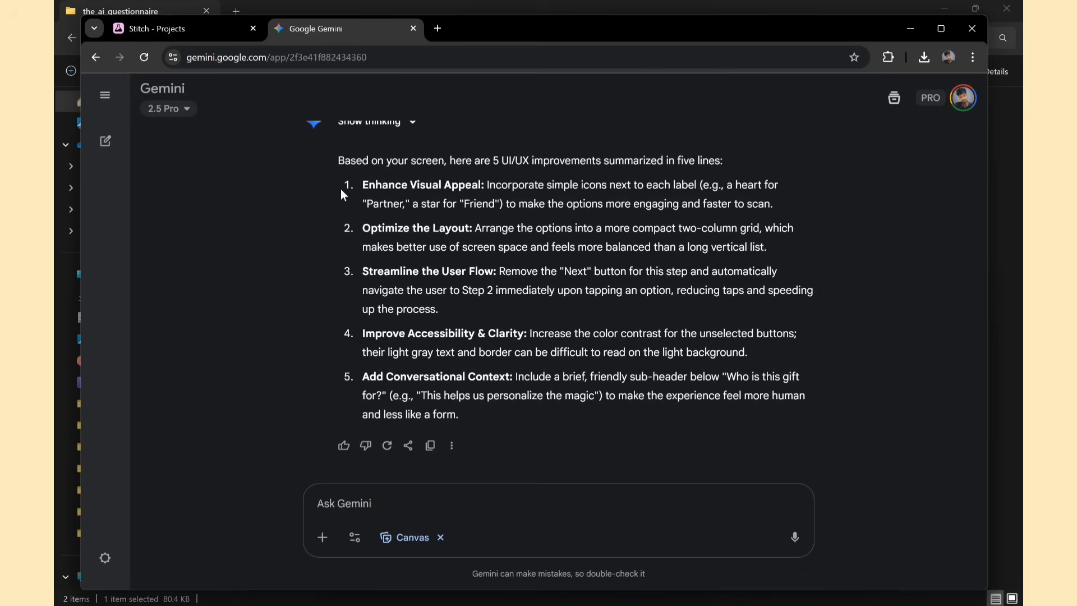
left_click_drag(337, 160, 359, 195)
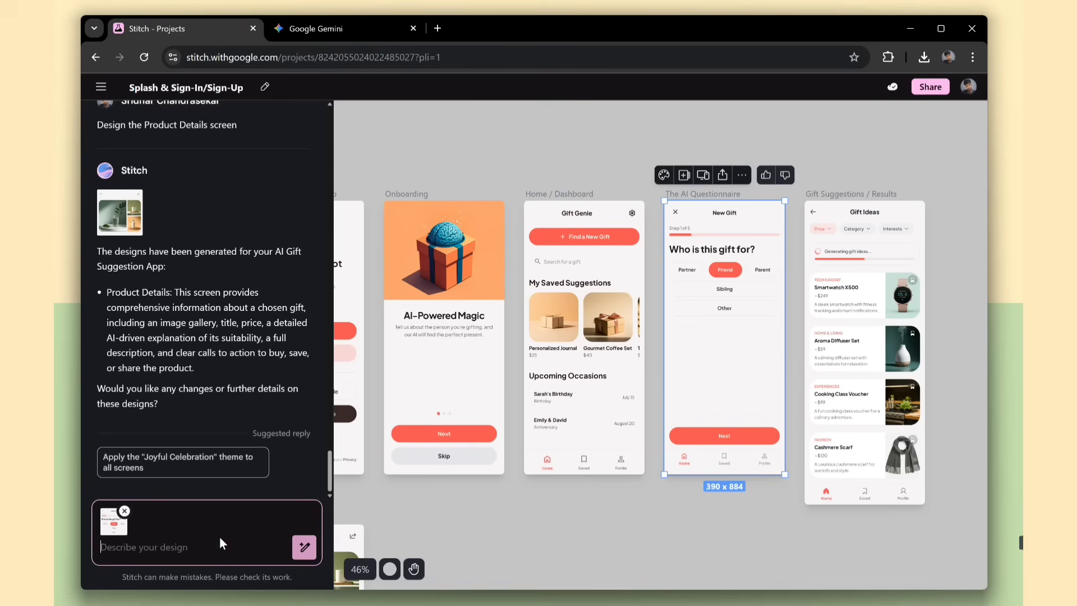
Step: Send the pasted suggestions and move the regenerated questionnaire beside the original
key("ctrl+v")
key("Return")
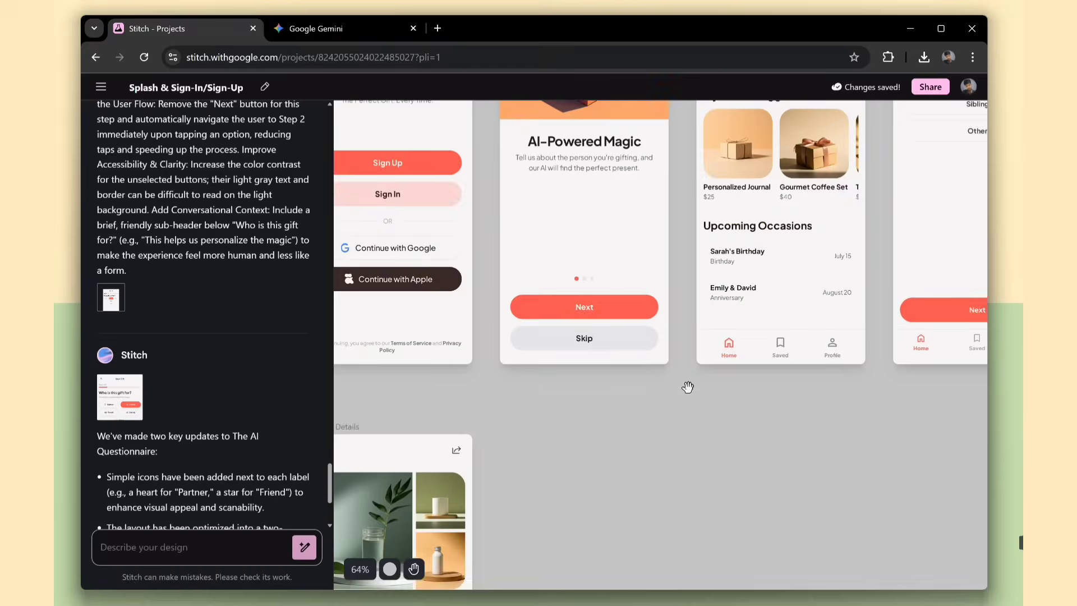
left_click(879, 276)
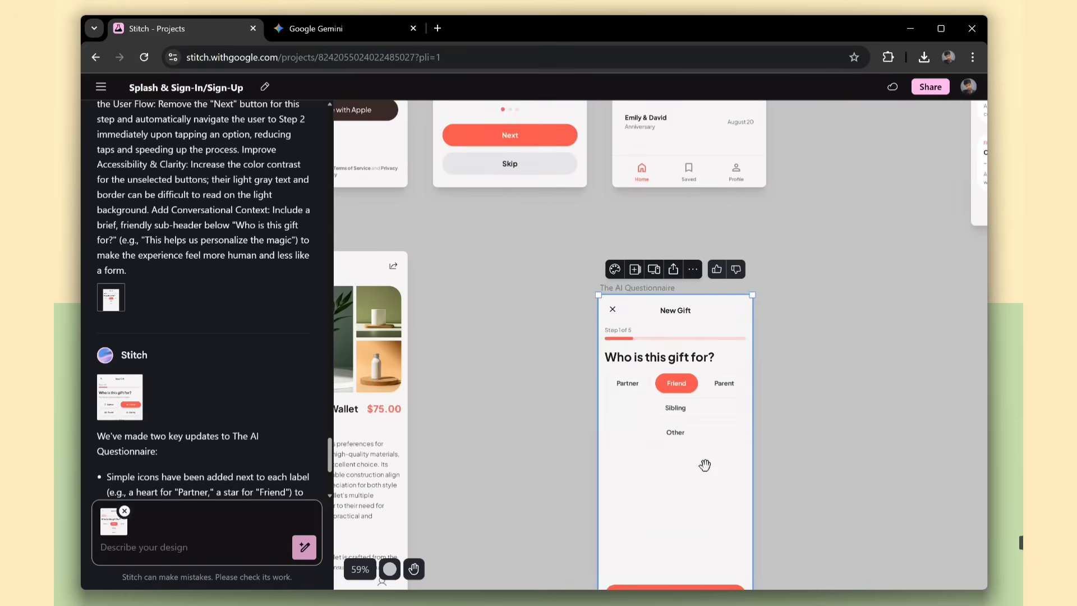
left_click_drag(831, 270, 717, 458)
left_click(630, 430)
Step: Review and select the improved questionnaire with option icons and a sub-header
scroll(541, 435, "up", 3)
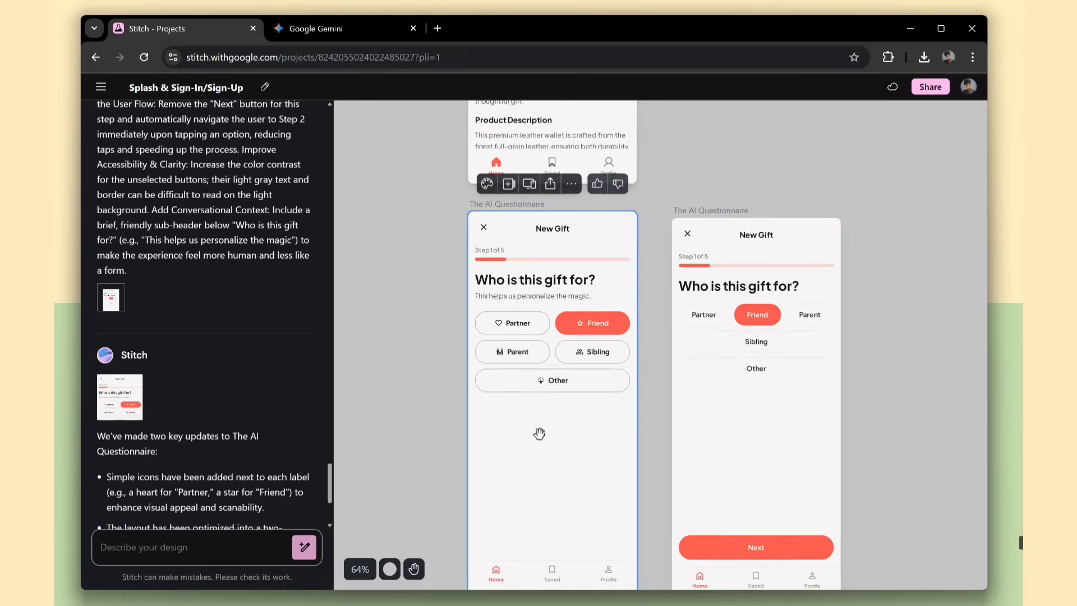
scroll(540, 433, "up", 1)
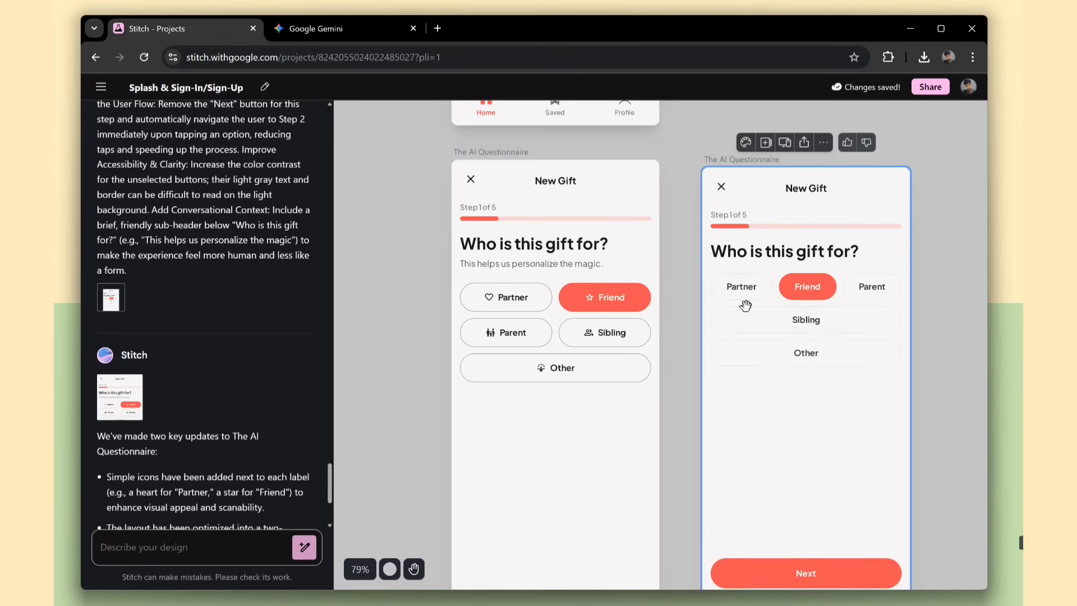
scroll(614, 414, "down", 5)
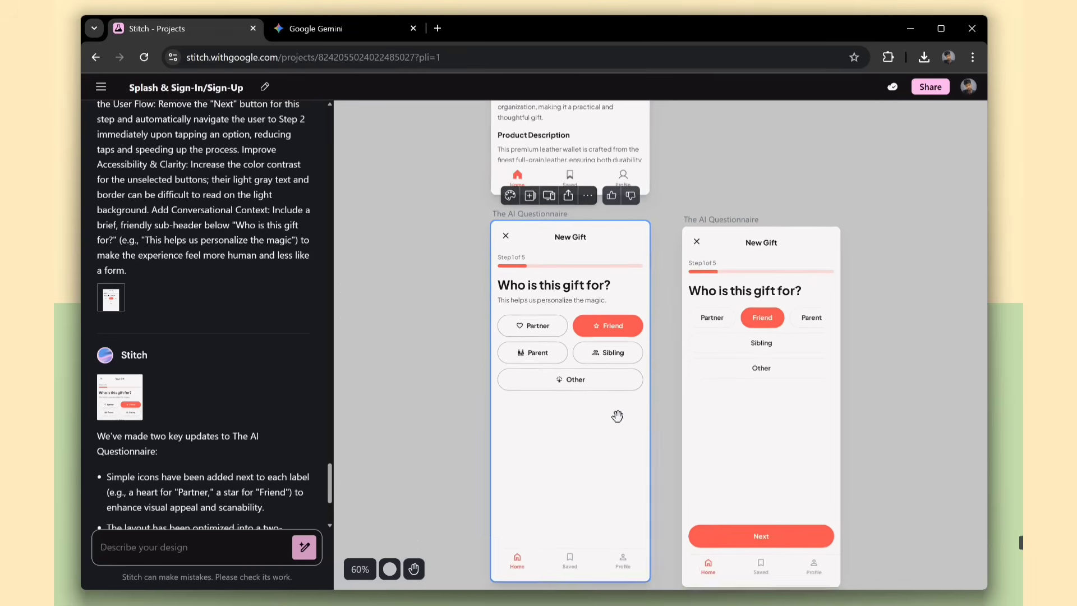
left_click(601, 454)
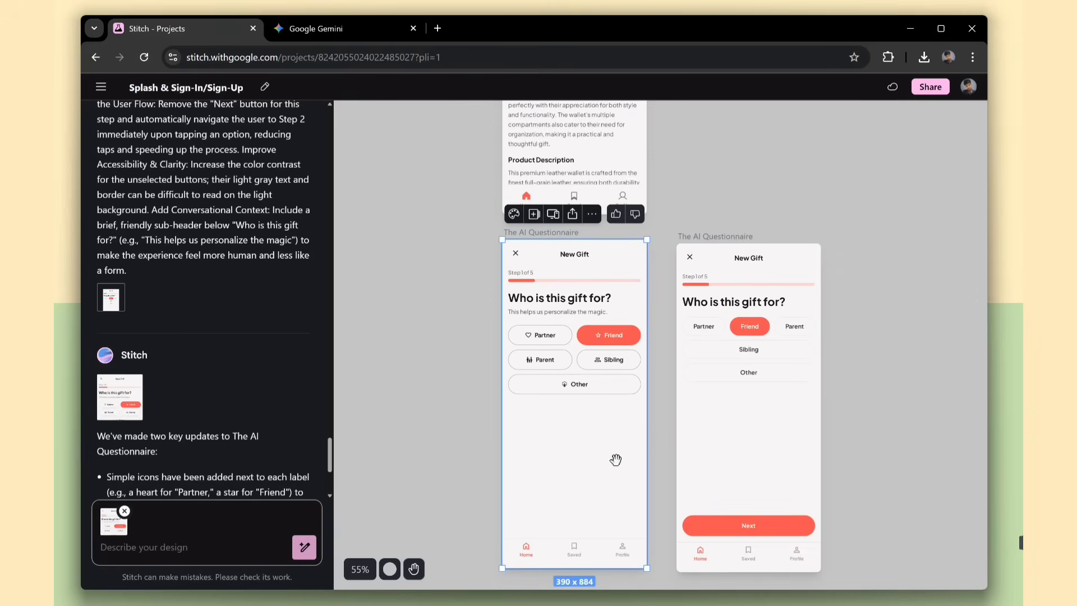
mouse_move(714, 424)
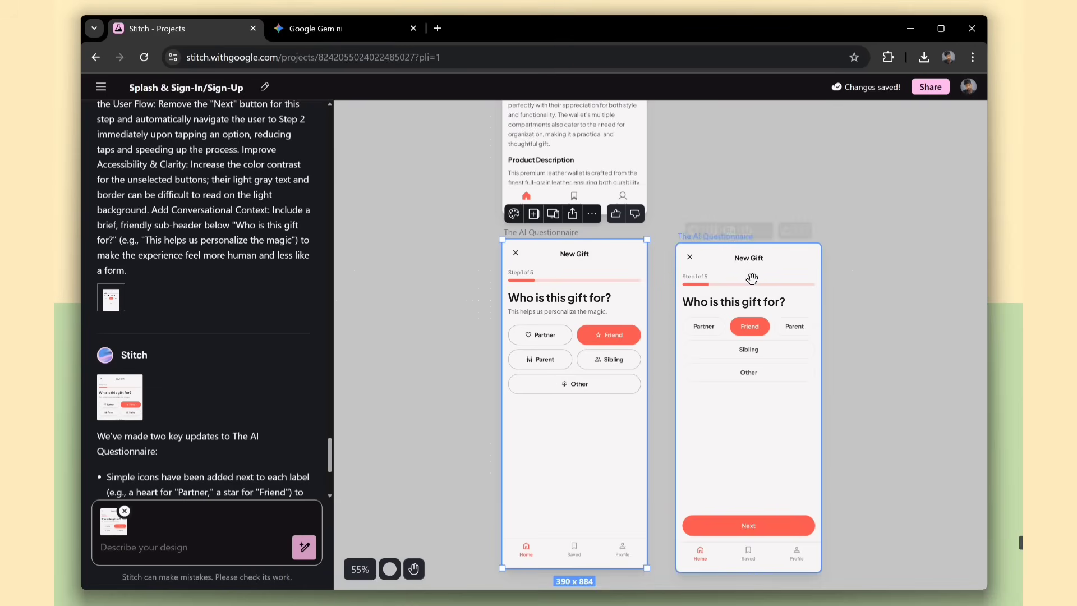
Step: Delete the old questionnaire and create variants of the Home / Dashboard screen
left_click(766, 218)
left_click(785, 240)
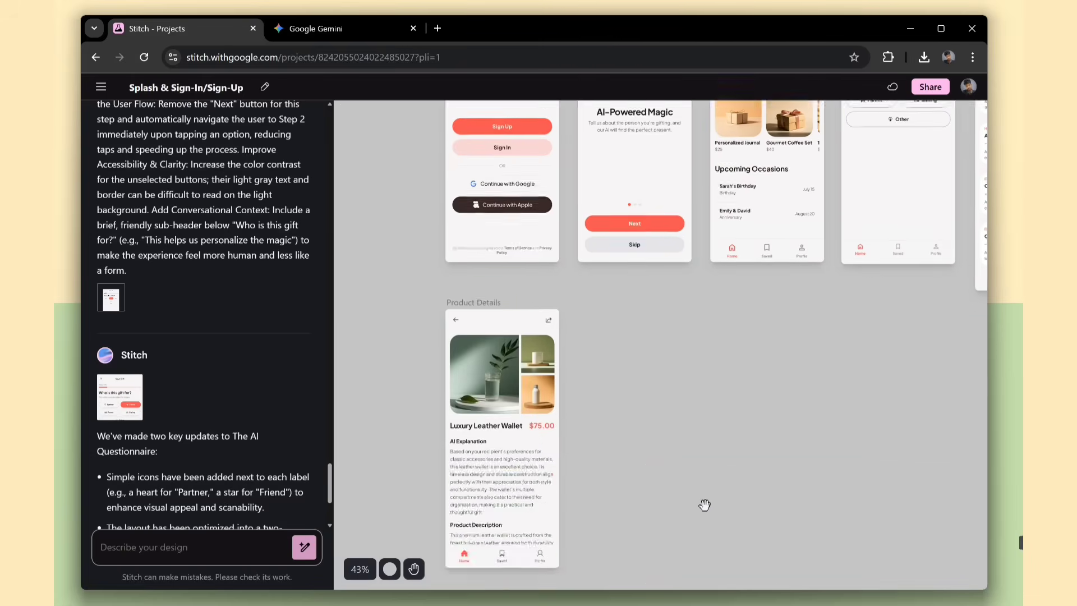
left_click(690, 238)
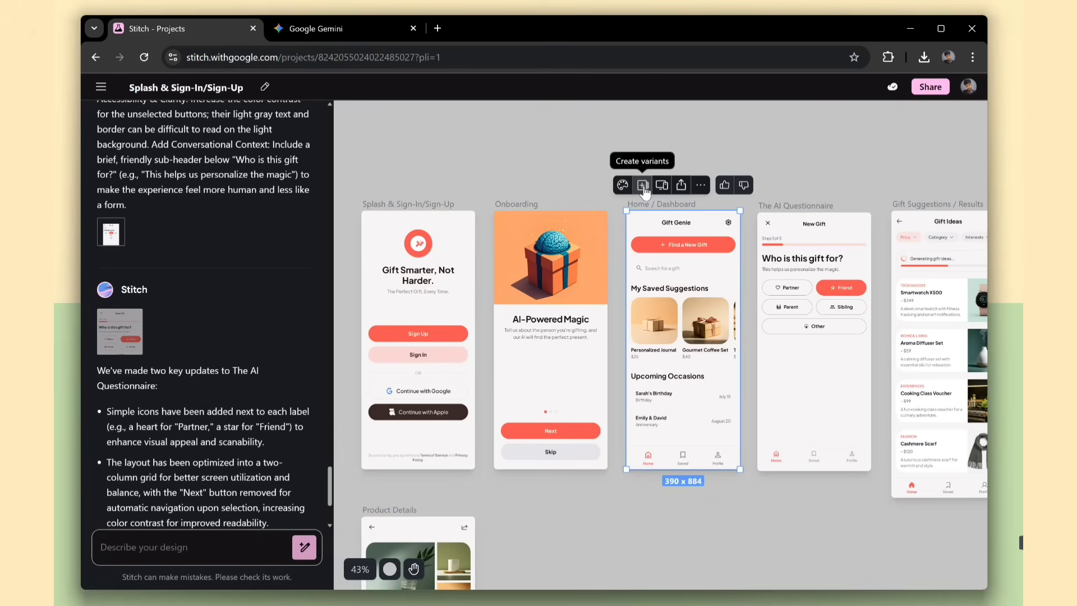
left_click(643, 186)
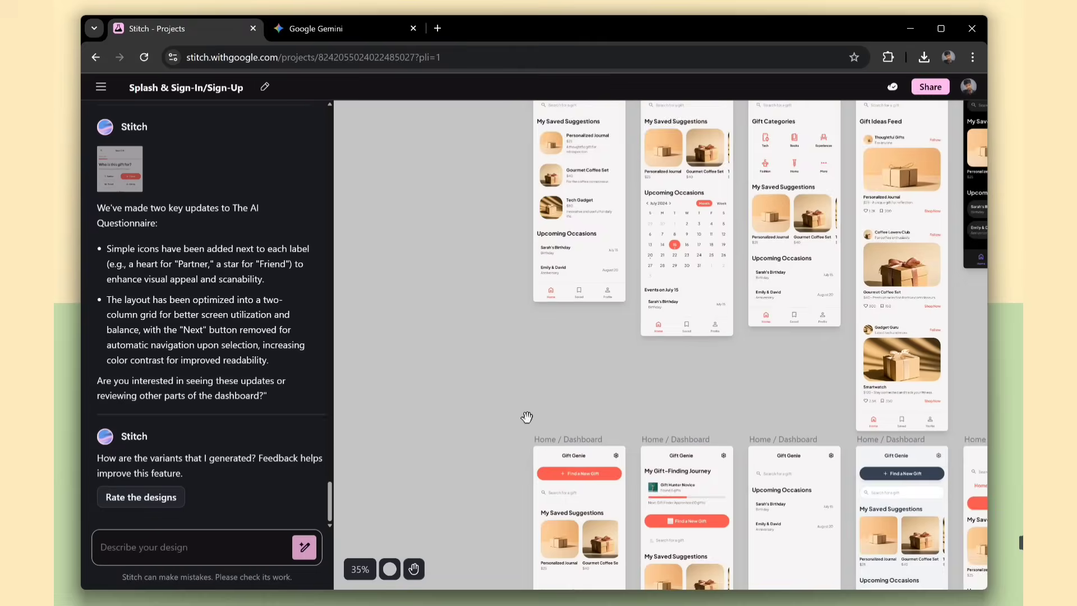
Step: Compare the calendar, category-grid, dark and My Gift-Finding Journey dashboard variants
scroll(493, 337, "up", 5)
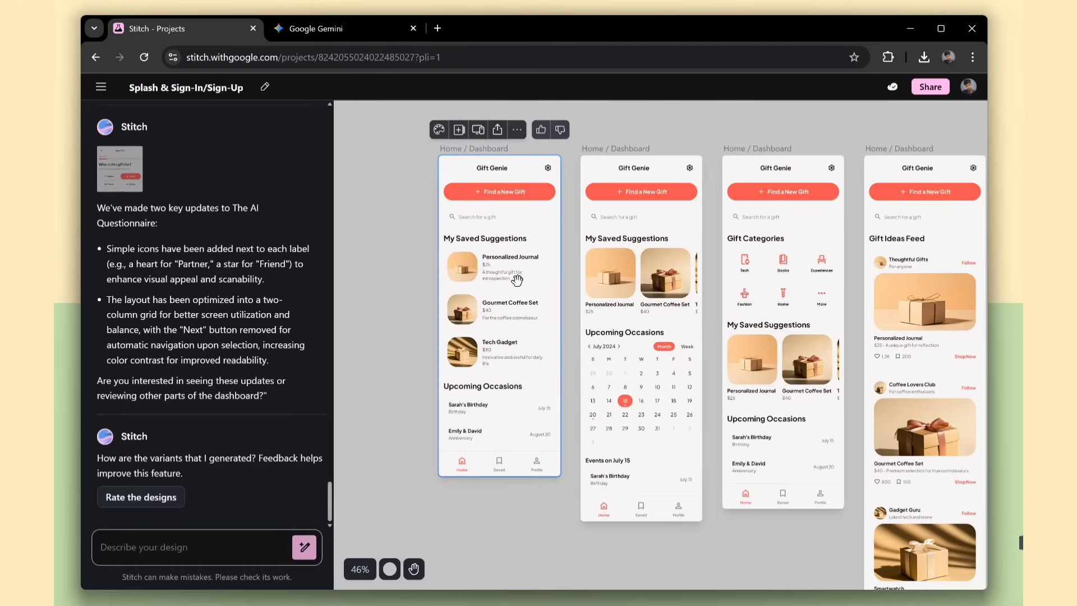
left_click(596, 312)
scroll(592, 400, "right", 2)
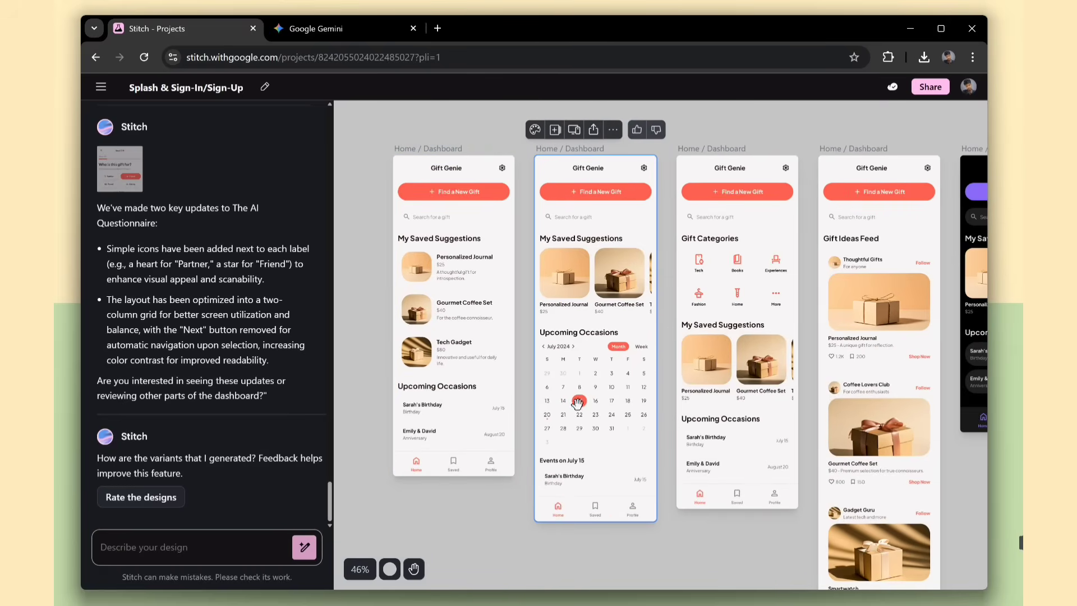
scroll(578, 403, "right", 1)
left_click(691, 362)
scroll(769, 285, "right", 3)
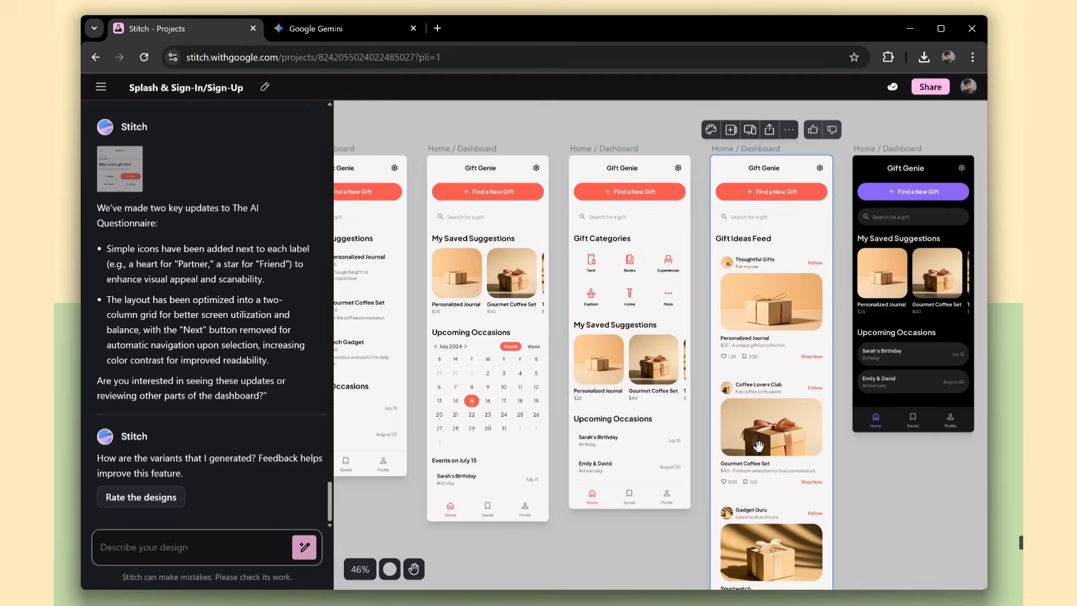
left_click(867, 331)
scroll(803, 308, "right", 4)
scroll(802, 307, "left", 10)
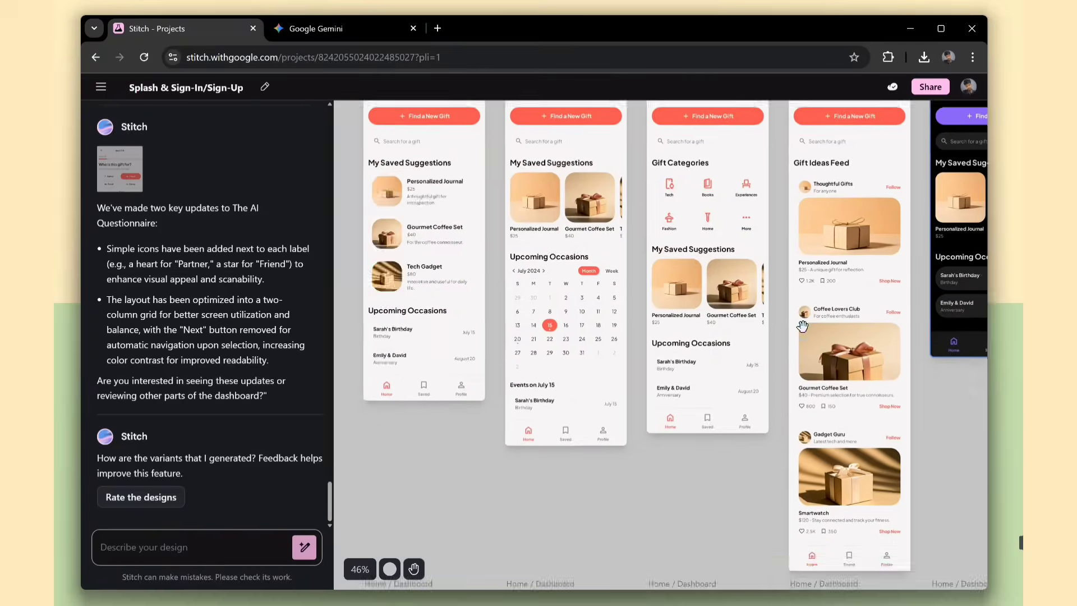
left_click(497, 379)
left_click(625, 374)
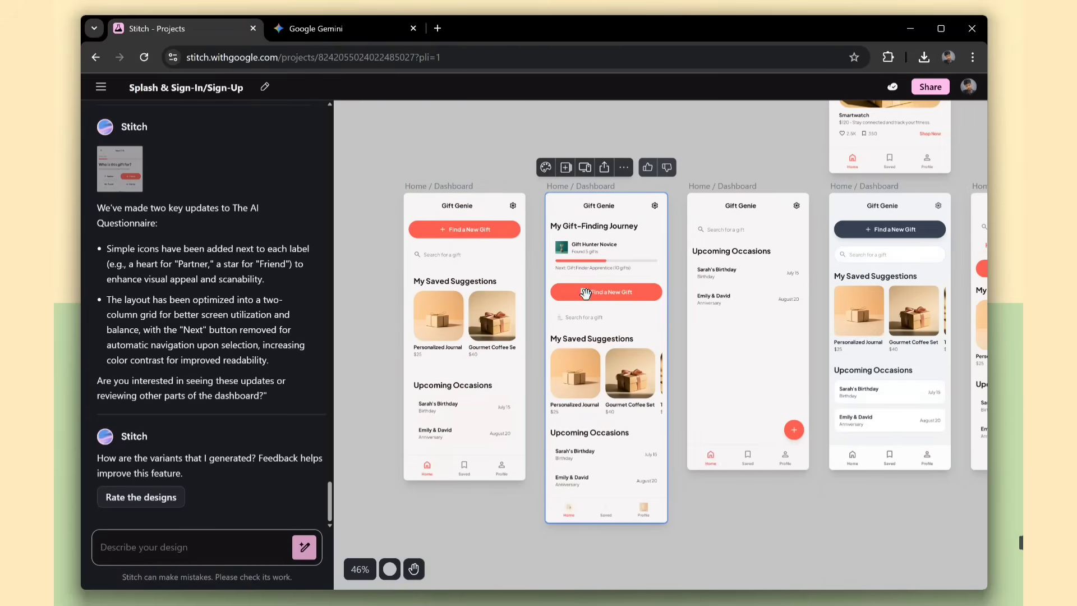
Step: Pick the list-style dashboard variant and delete the unwanted dashboard screen
scroll(729, 337, "up", 8)
left_click(871, 309)
scroll(871, 310, "down", 2)
key("Delete")
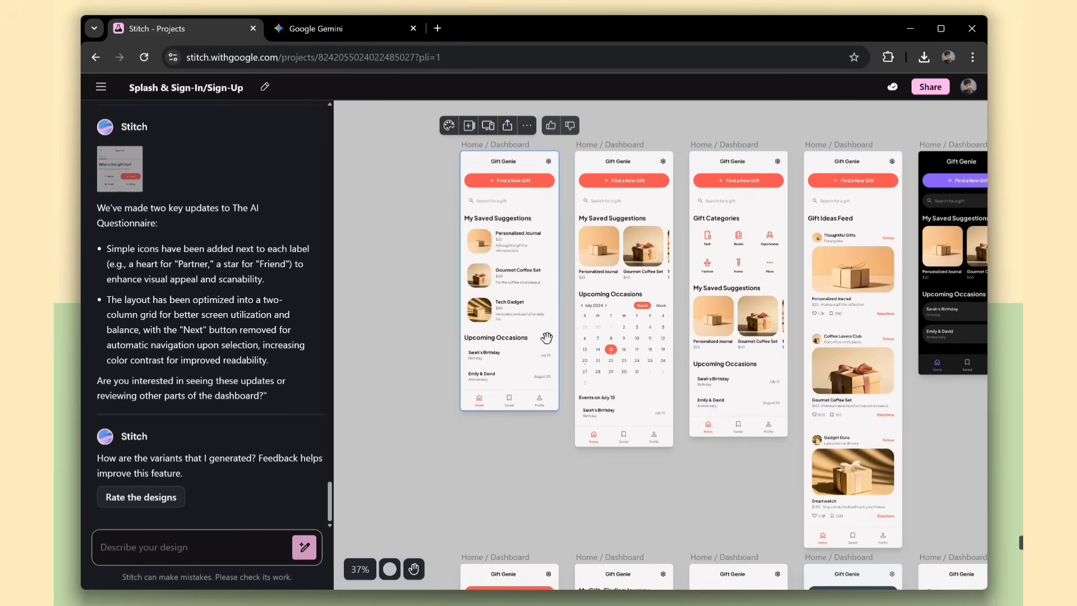
scroll(514, 254, "up", 5)
scroll(641, 475, "down", 4)
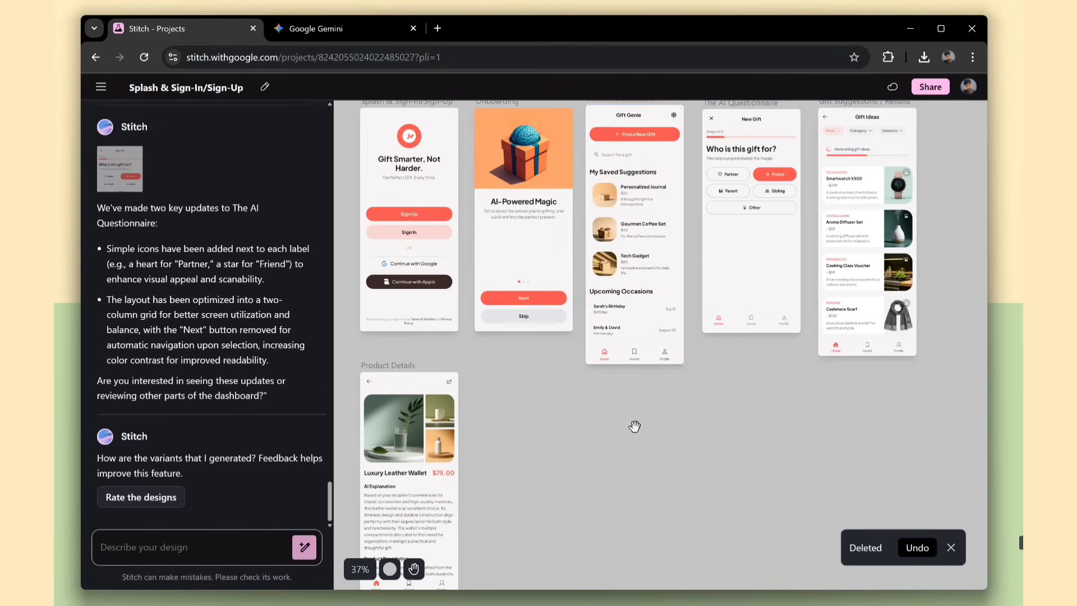
scroll(698, 153, "up", 2)
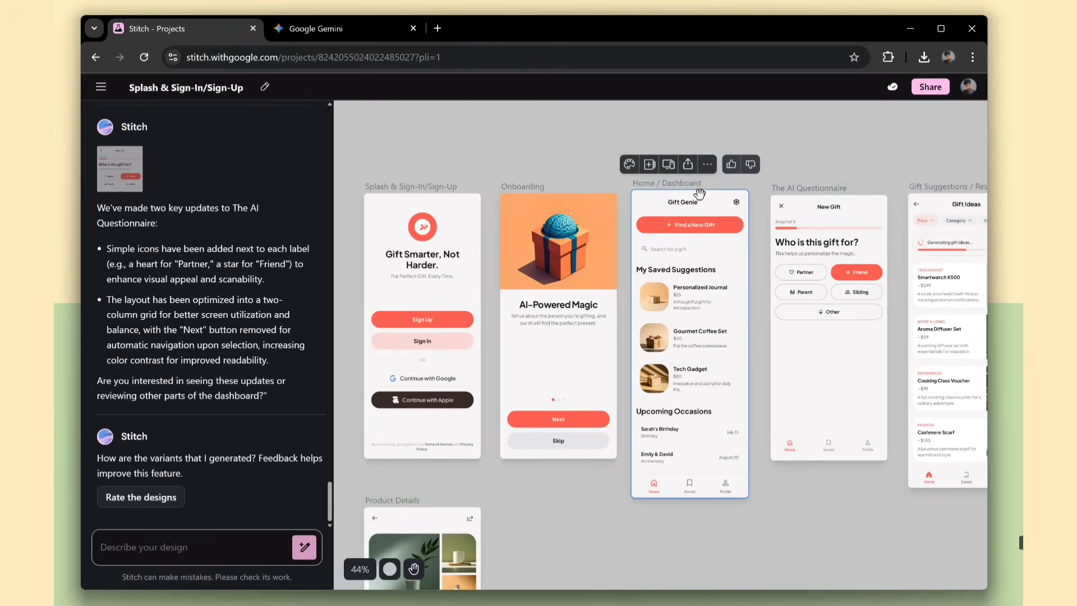
Step: Shift the dashboard's custom theme hue from #fb5151 red toward green and apply it
left_click(629, 164)
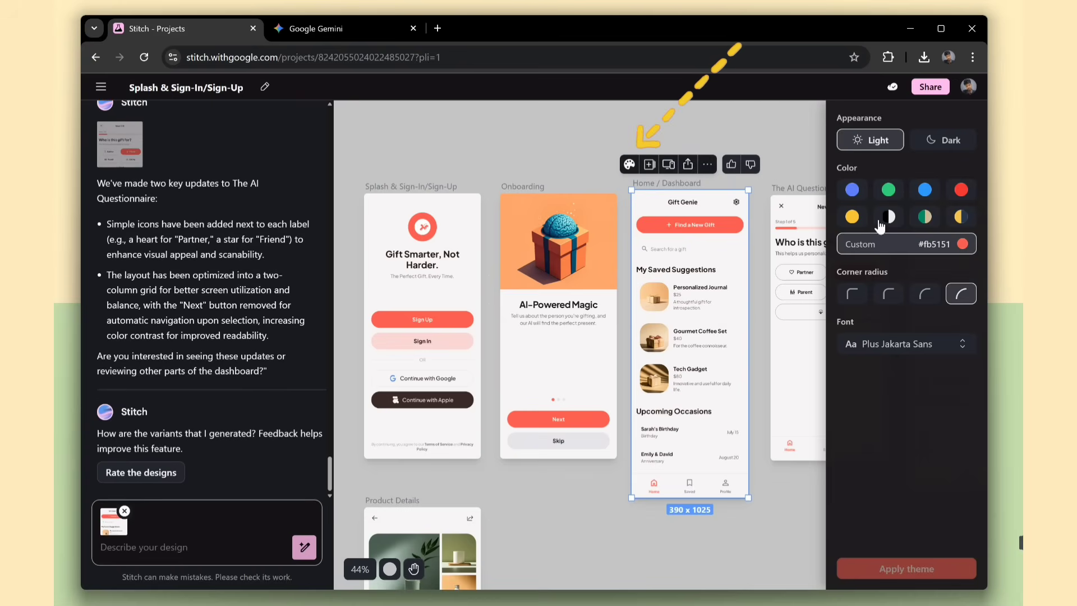
left_click(933, 246)
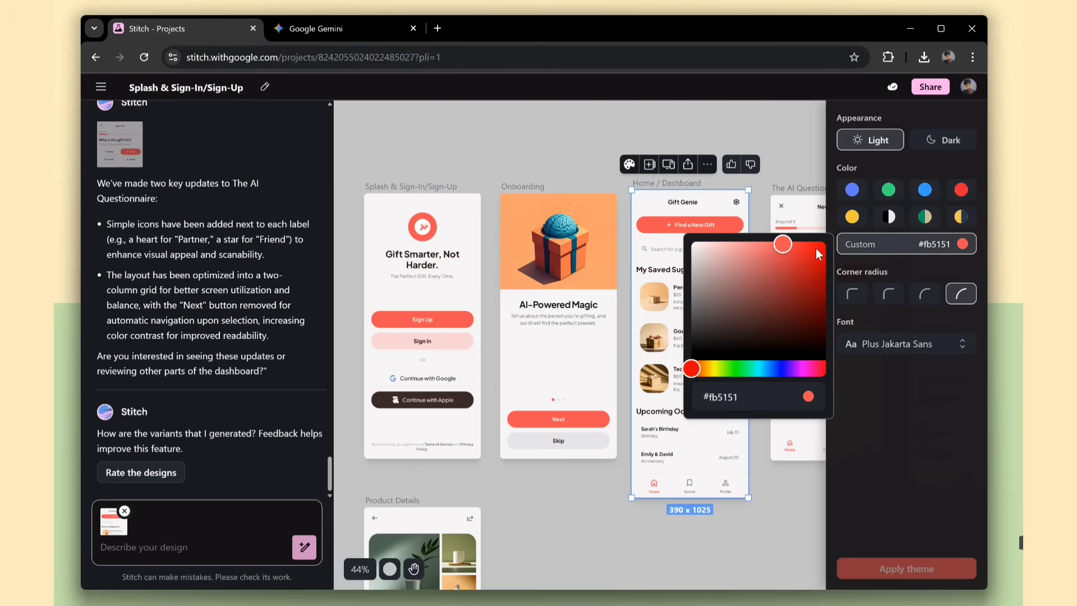
left_click_drag(694, 366, 731, 365)
left_click(896, 569)
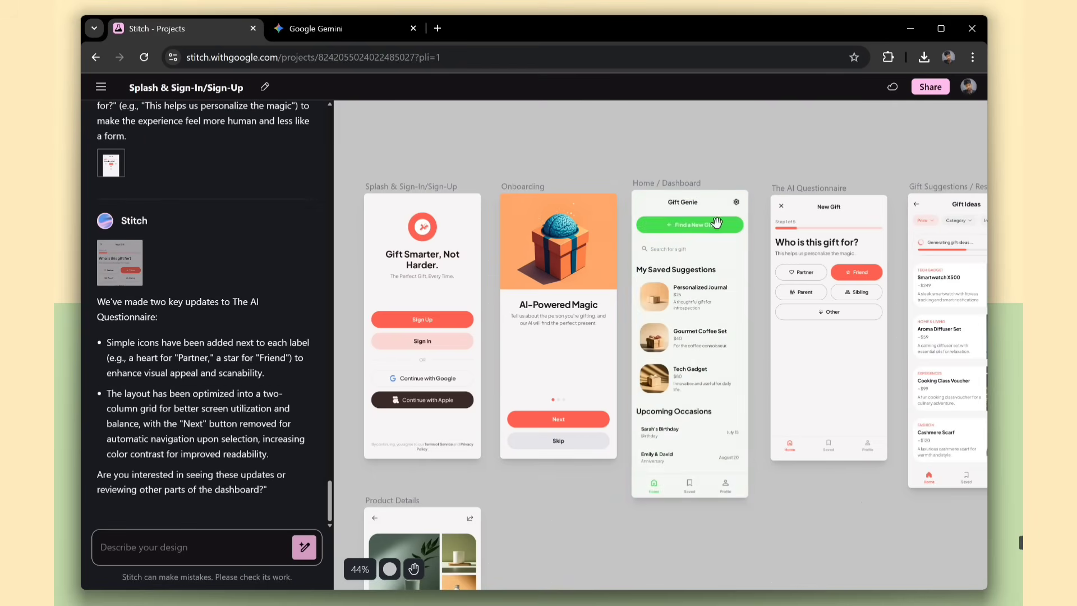
left_click(701, 226)
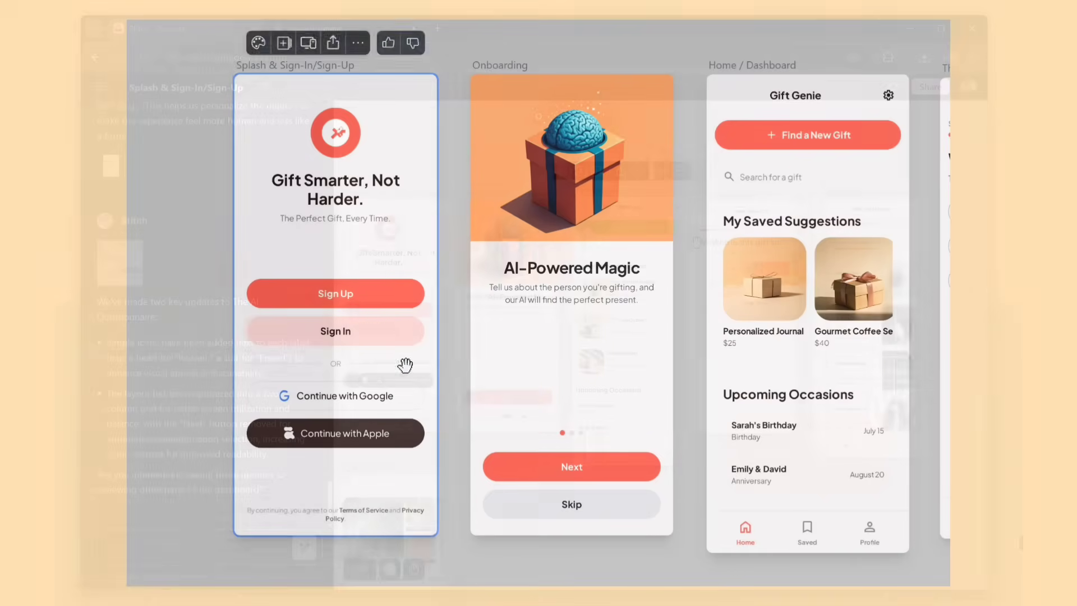